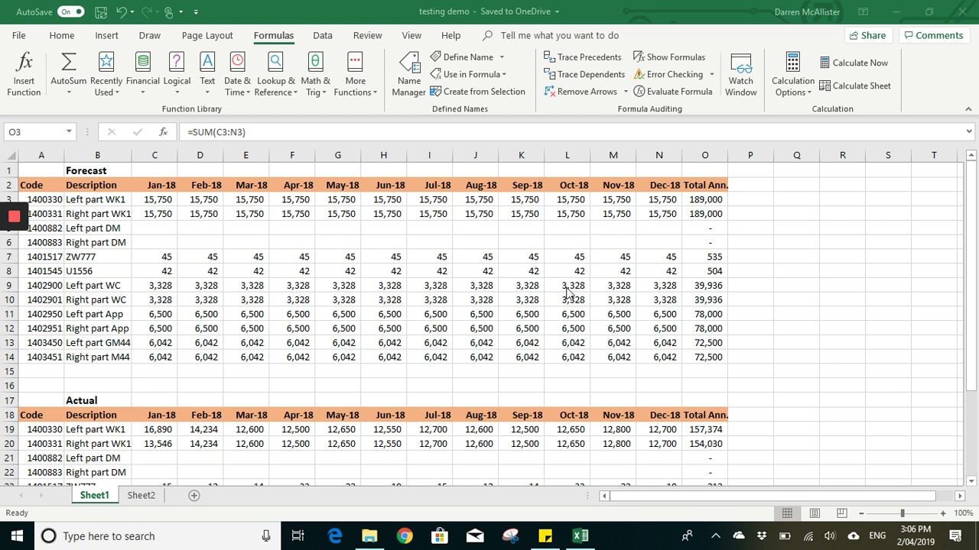
Examine the monthly figures and annual totals in the Forecast and Actual tables on Sheet1
{"action": "left_click", "coordinate": [704, 201]}
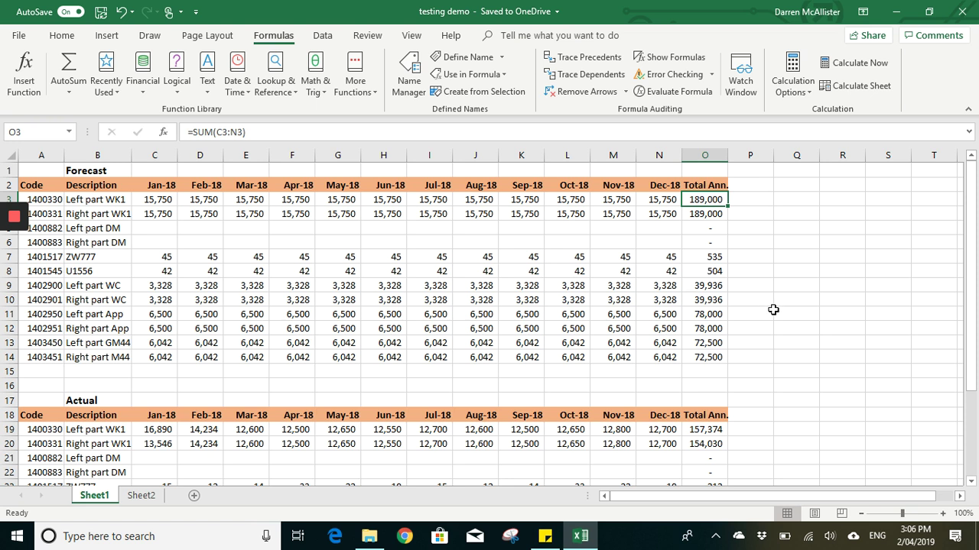
{"action": "scroll", "coordinate": [778, 296], "scroll_direction": "down", "scroll_amount": 3}
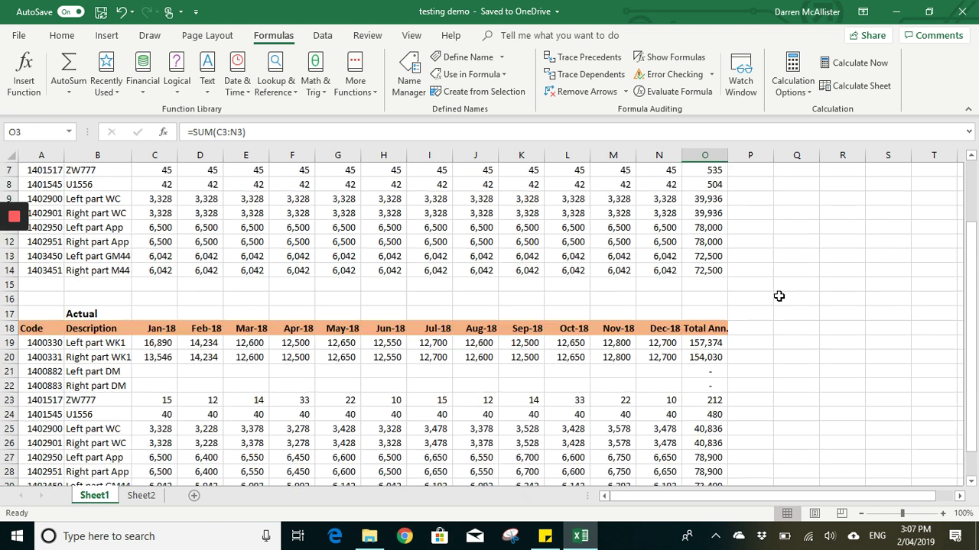
{"action": "scroll", "coordinate": [146, 271], "scroll_direction": "up", "scroll_amount": 2}
{"action": "scroll", "coordinate": [113, 276], "scroll_direction": "up", "scroll_amount": 1}
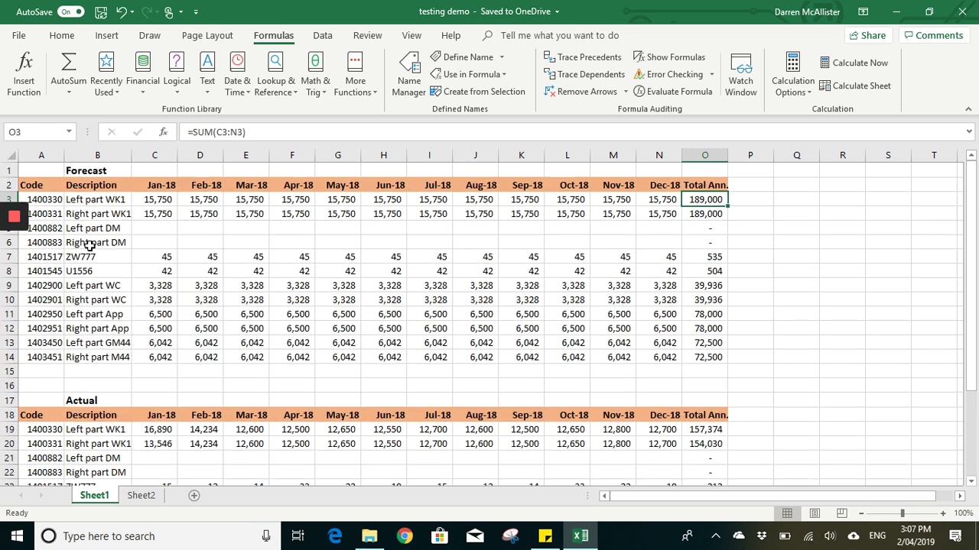
{"action": "scroll", "coordinate": [665, 375], "scroll_direction": "down", "scroll_amount": 3}
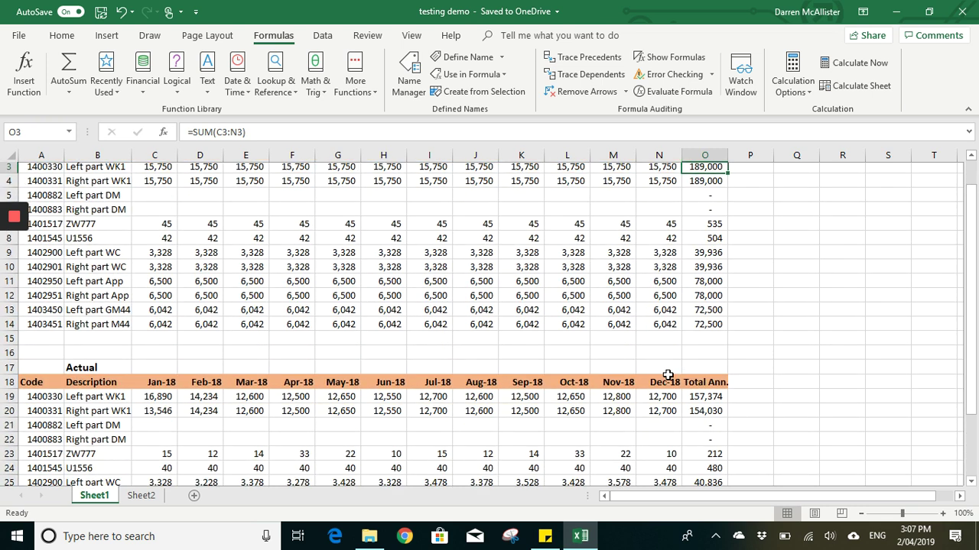
{"action": "left_click", "coordinate": [81, 272]}
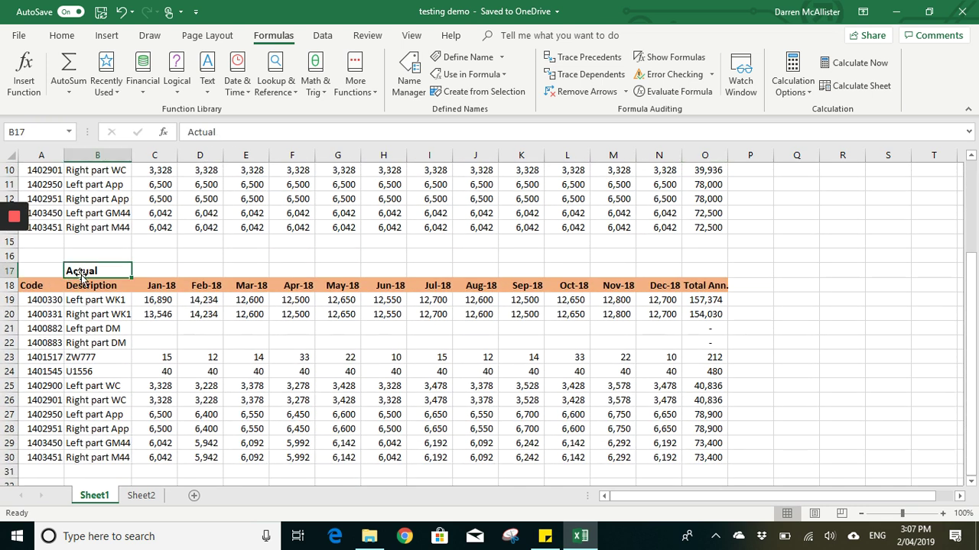
{"action": "left_click", "coordinate": [167, 301]}
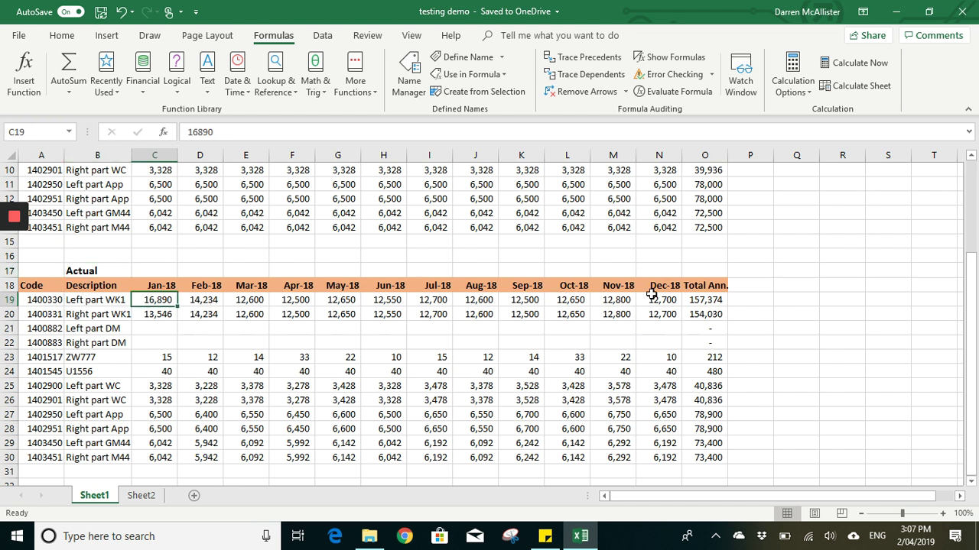
{"action": "scroll", "coordinate": [714, 290], "scroll_direction": "up", "scroll_amount": 3}
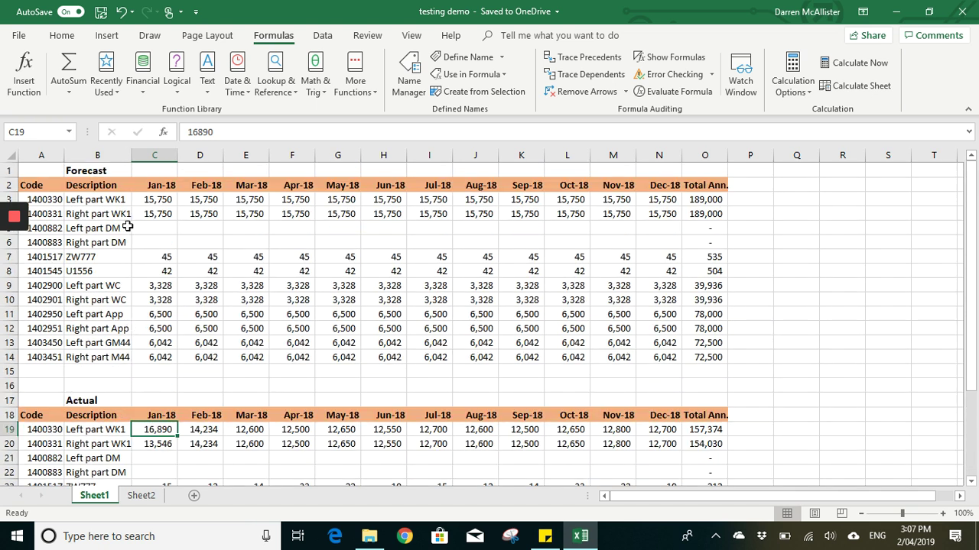
{"action": "scroll", "coordinate": [127, 229], "scroll_direction": "down", "scroll_amount": 2}
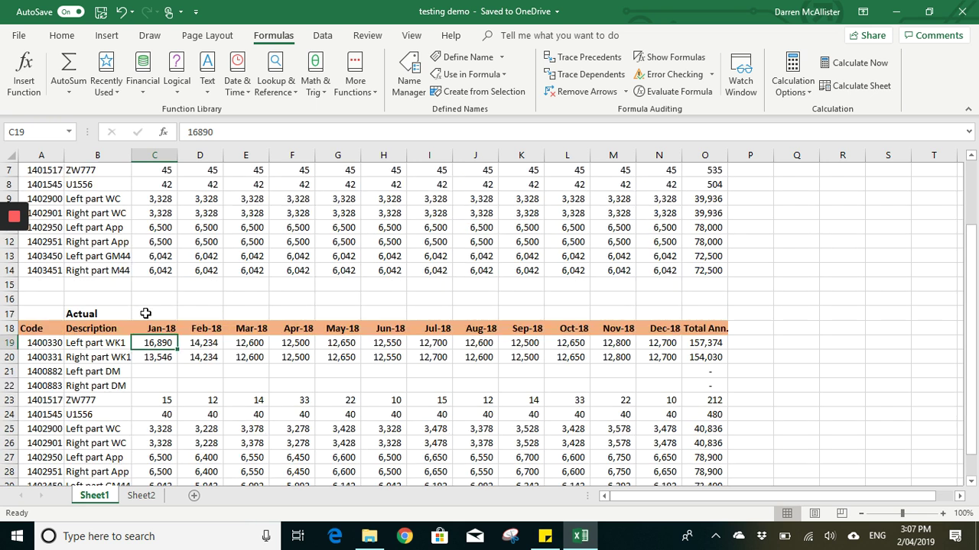
{"action": "scroll", "coordinate": [169, 328], "scroll_direction": "up", "scroll_amount": 2}
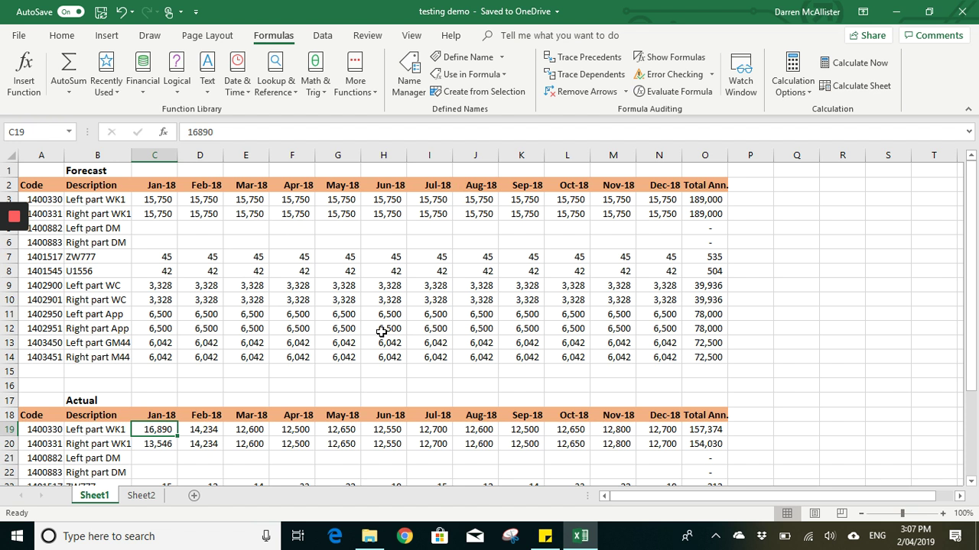
Copy the header row from Code to Total Ann. (A2:O2) on Sheet1 and paste it at cell A2 of Sheet2
{"action": "left_click", "coordinate": [130, 498]}
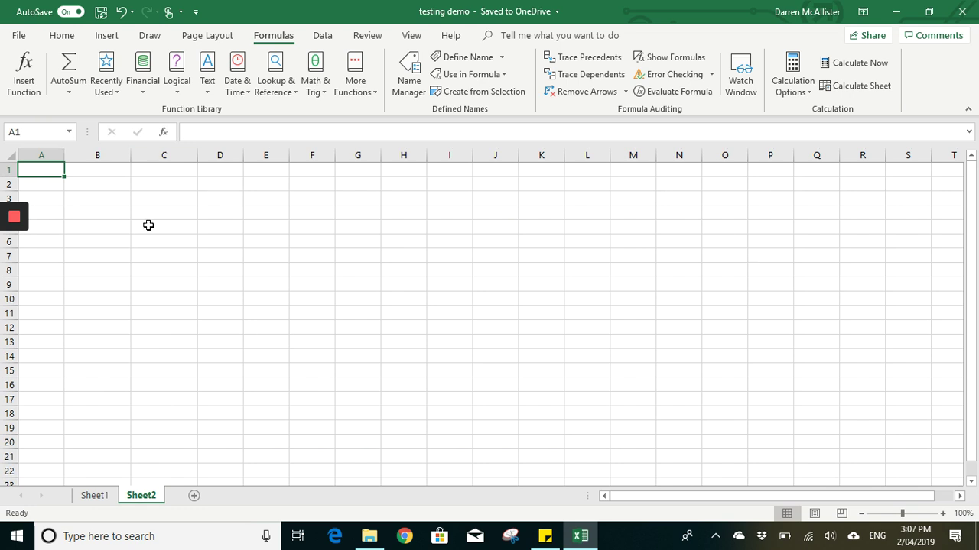
{"action": "left_click", "coordinate": [95, 497]}
{"action": "left_click_drag", "start_coordinate": [35, 185], "coordinate": [705, 183]}
{"action": "right_click", "coordinate": [705, 184]}
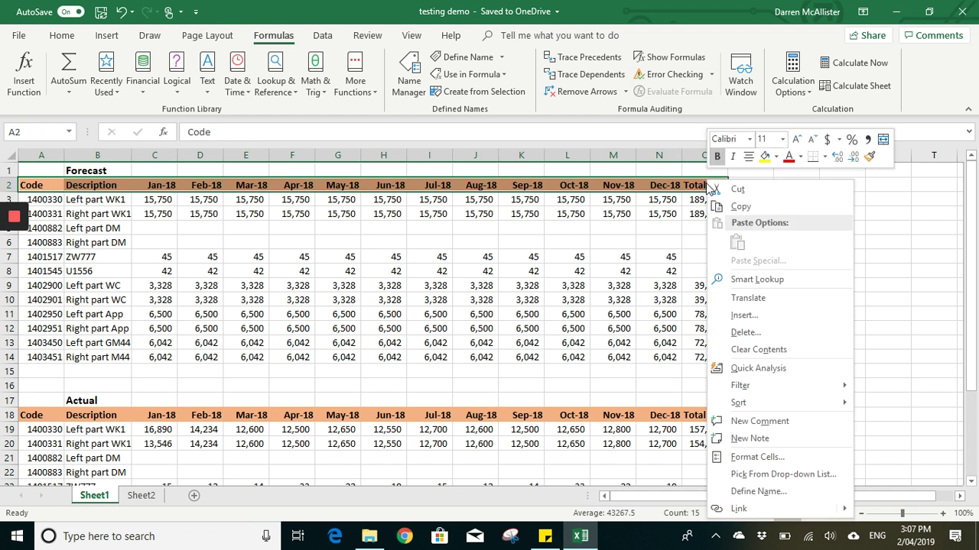
{"action": "left_click", "coordinate": [735, 205]}
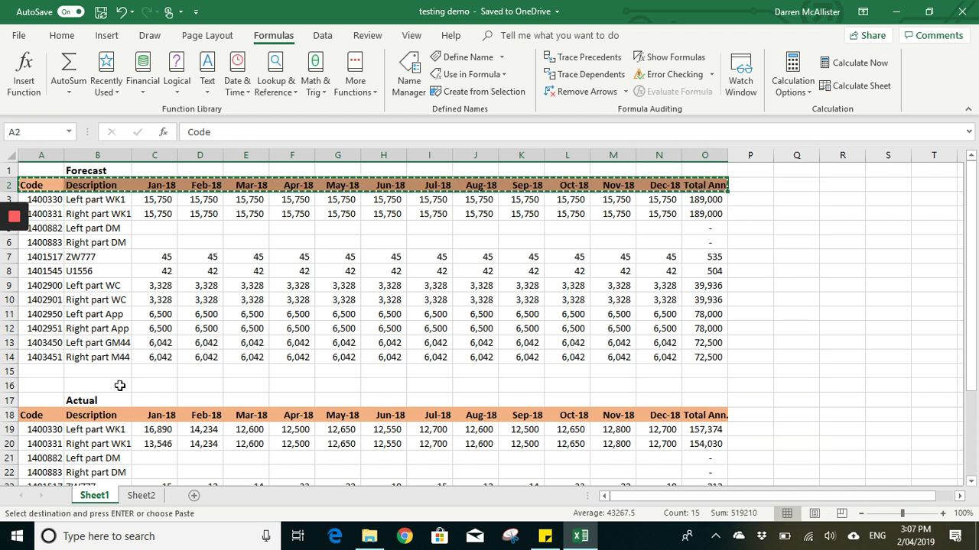
{"action": "left_click", "coordinate": [141, 497]}
{"action": "left_click", "coordinate": [48, 182]}
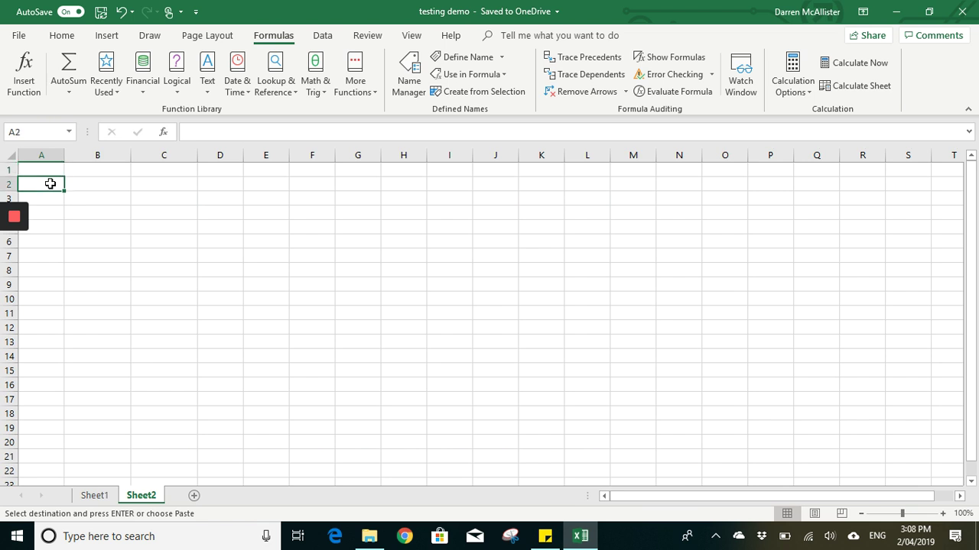
{"action": "right_click", "coordinate": [49, 183]}
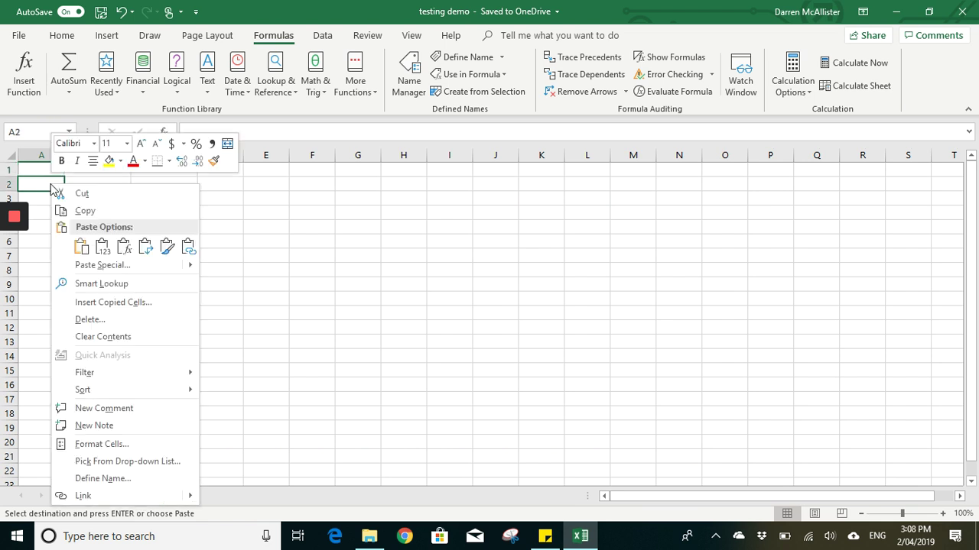
{"action": "left_click", "coordinate": [81, 247]}
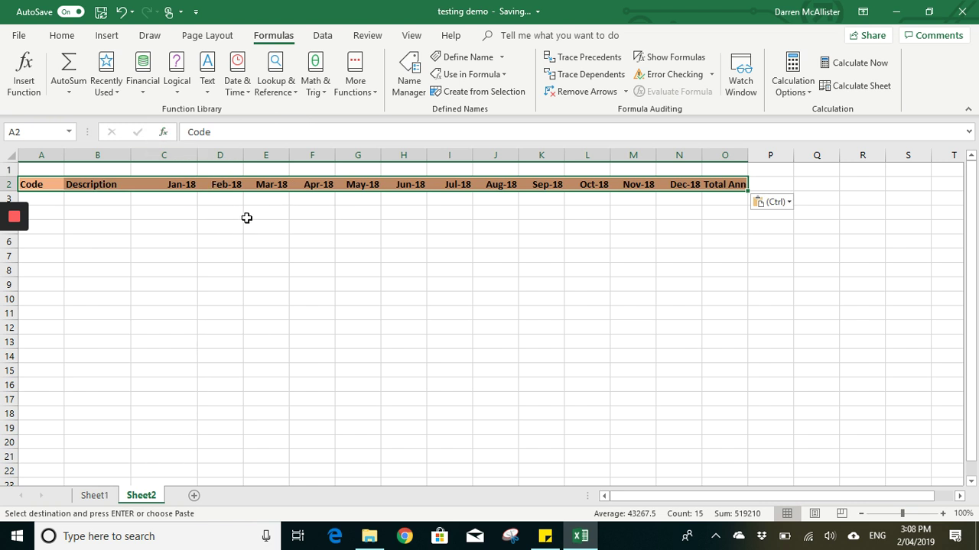
Insert a blank column C between the Description and Jan-18 columns on Sheet2
{"action": "left_click", "coordinate": [164, 155]}
{"action": "right_click", "coordinate": [165, 156]}
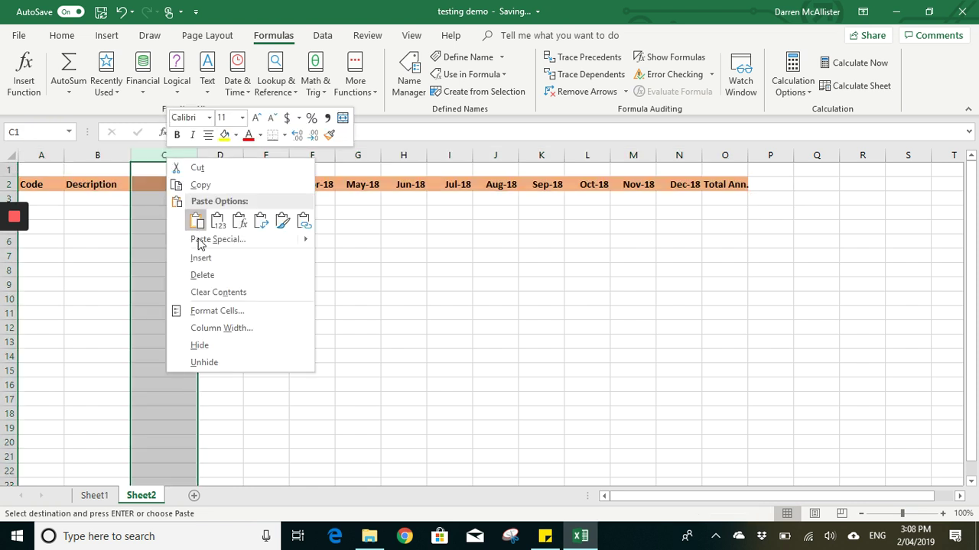
{"action": "left_click", "coordinate": [213, 268]}
Enter the row labels "Forecast" in C3 and "Actuals" in C4
{"action": "left_click", "coordinate": [163, 197]}
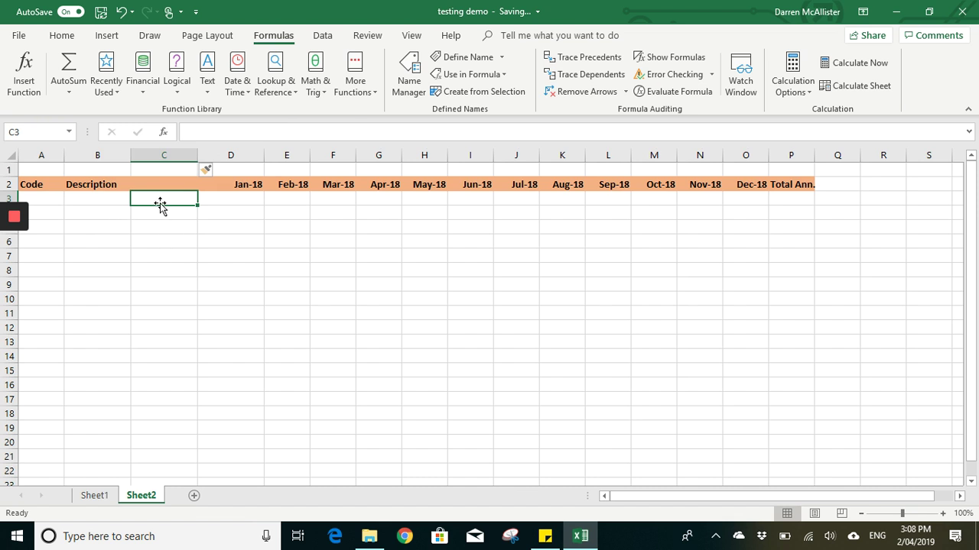
{"action": "type", "text": "Forecast"}
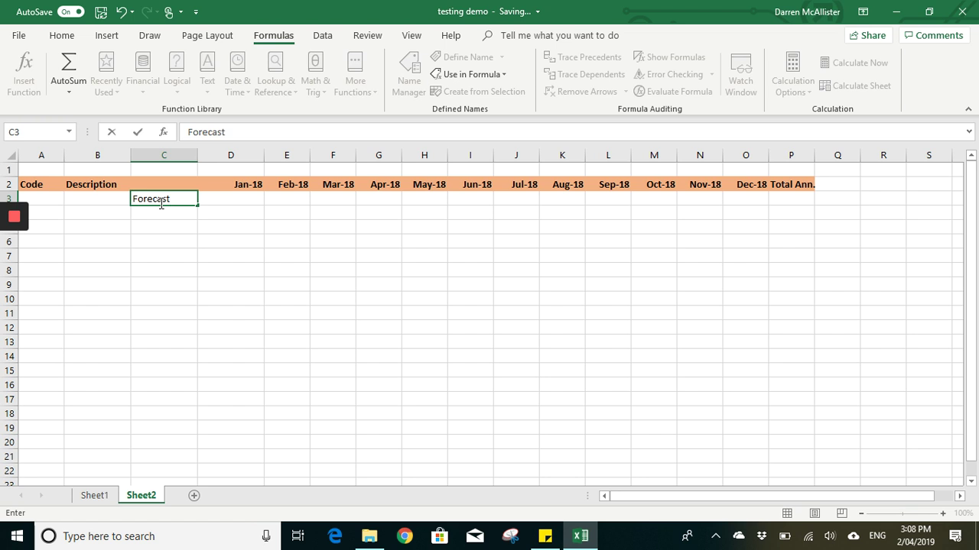
{"action": "key", "text": "Return"}
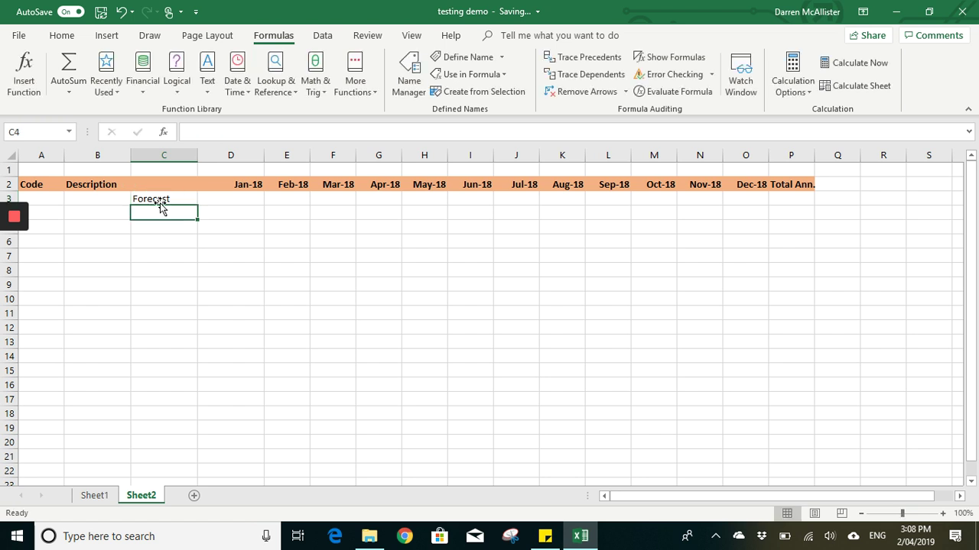
{"action": "type", "text": "Actu"}
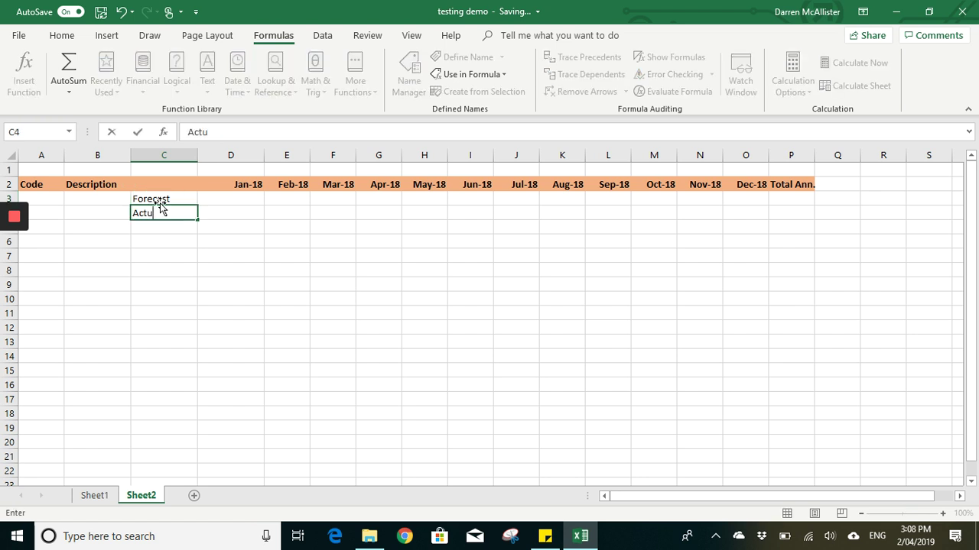
{"action": "type", "text": "als"}
{"action": "left_click", "coordinate": [223, 195]}
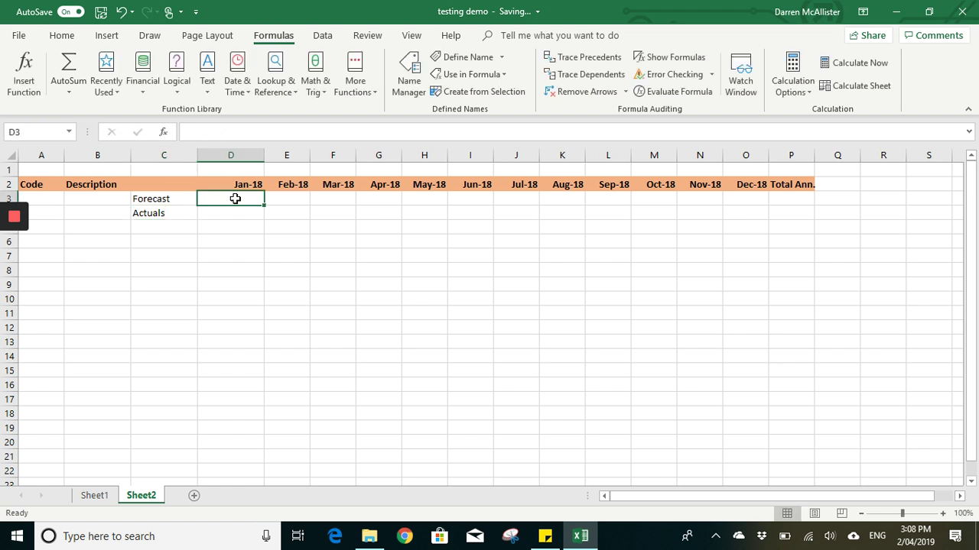
{"action": "left_click", "coordinate": [155, 198]}
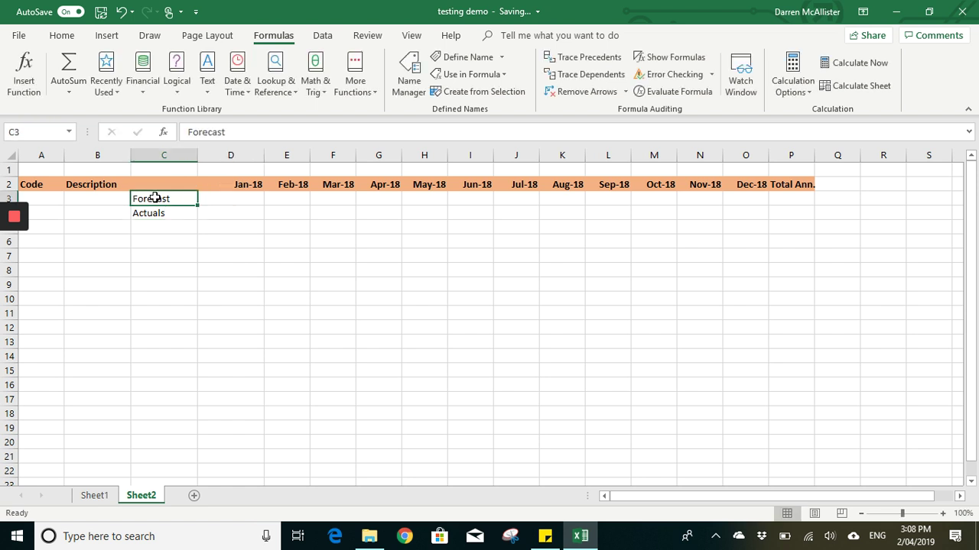
{"action": "left_click", "coordinate": [220, 214]}
{"action": "left_click", "coordinate": [233, 196]}
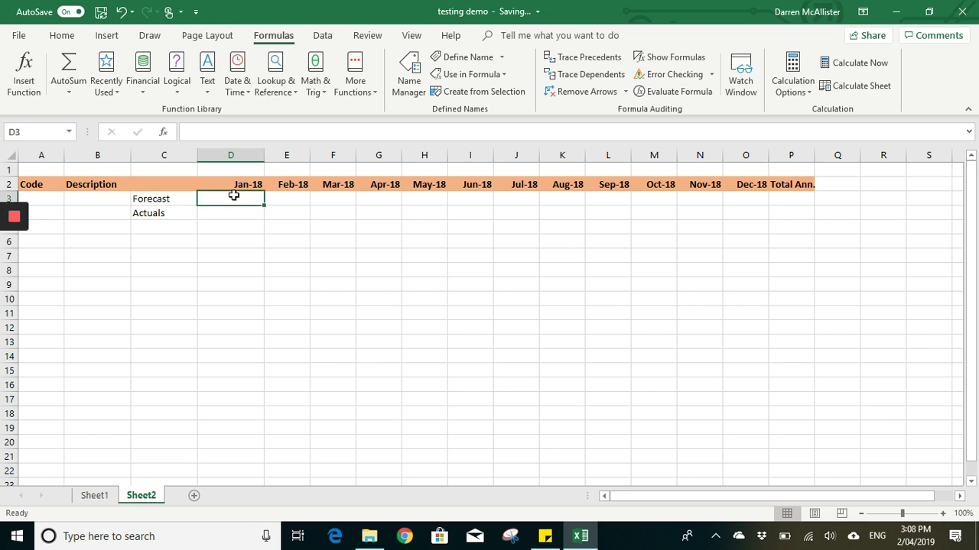
{"action": "left_click_drag", "start_coordinate": [239, 196], "coordinate": [739, 211]}
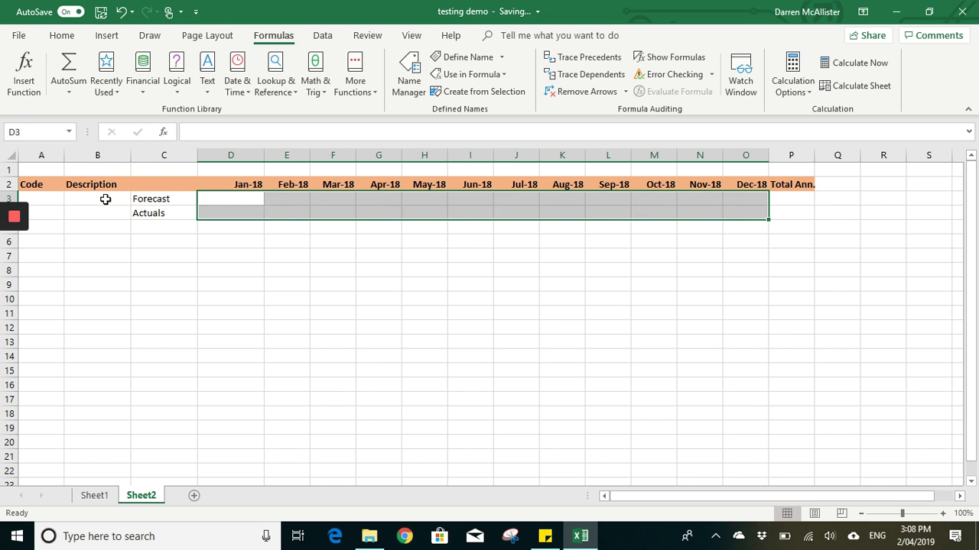
Copy all codes and descriptions from the Forecast table on Sheet1 (A3:B14) and paste them at cell A3 of Sheet2
{"action": "left_click", "coordinate": [51, 200]}
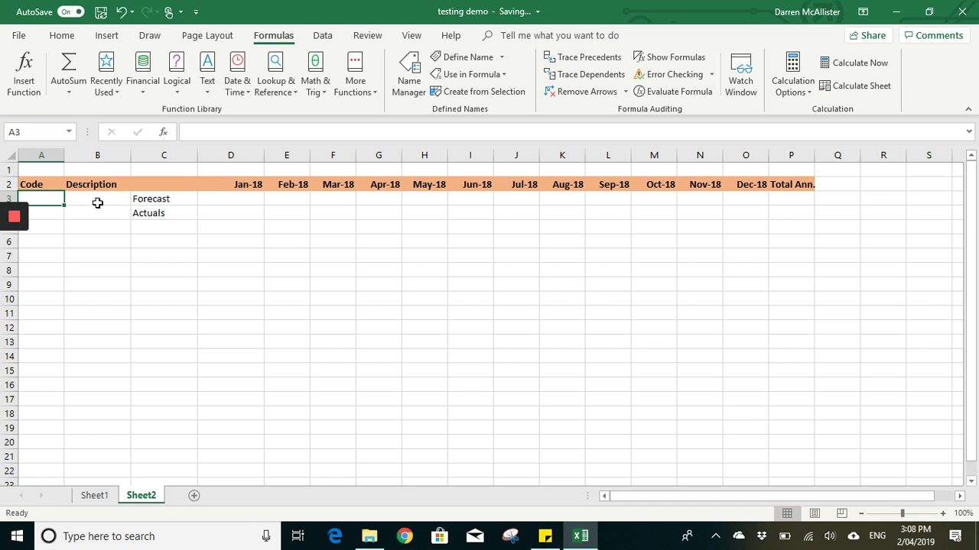
{"action": "left_click", "coordinate": [105, 499]}
{"action": "left_click_drag", "start_coordinate": [49, 197], "coordinate": [122, 205]}
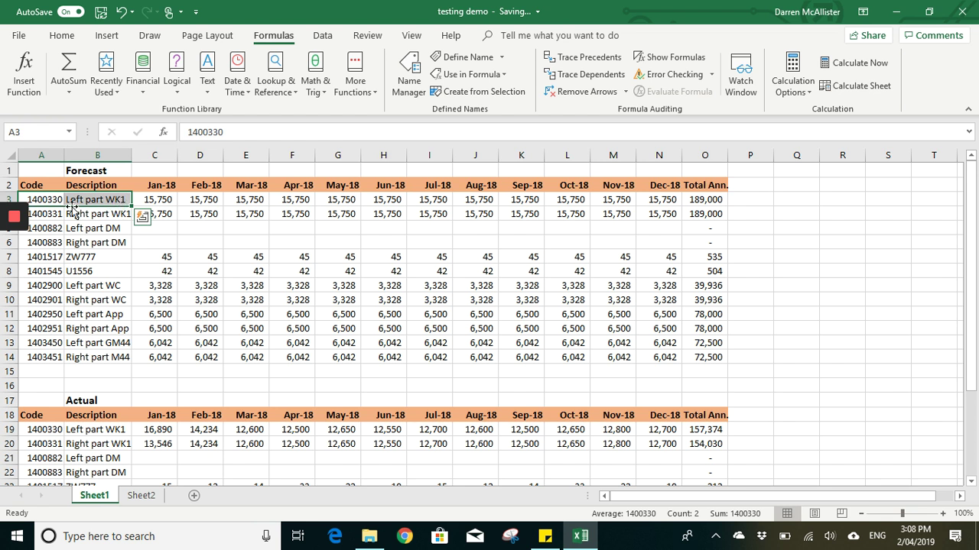
{"action": "left_click_drag", "start_coordinate": [48, 199], "coordinate": [99, 351]}
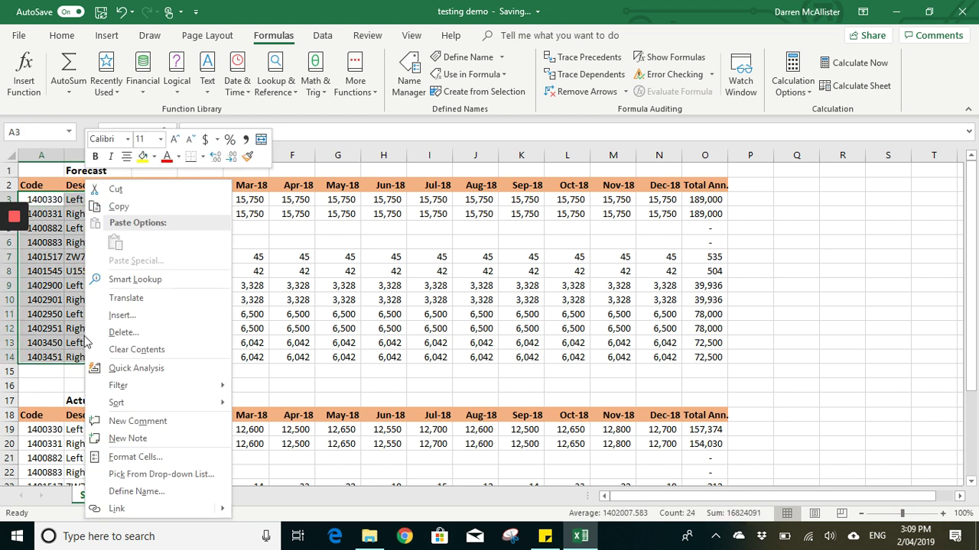
{"action": "right_click", "coordinate": [85, 341]}
{"action": "left_click", "coordinate": [121, 207]}
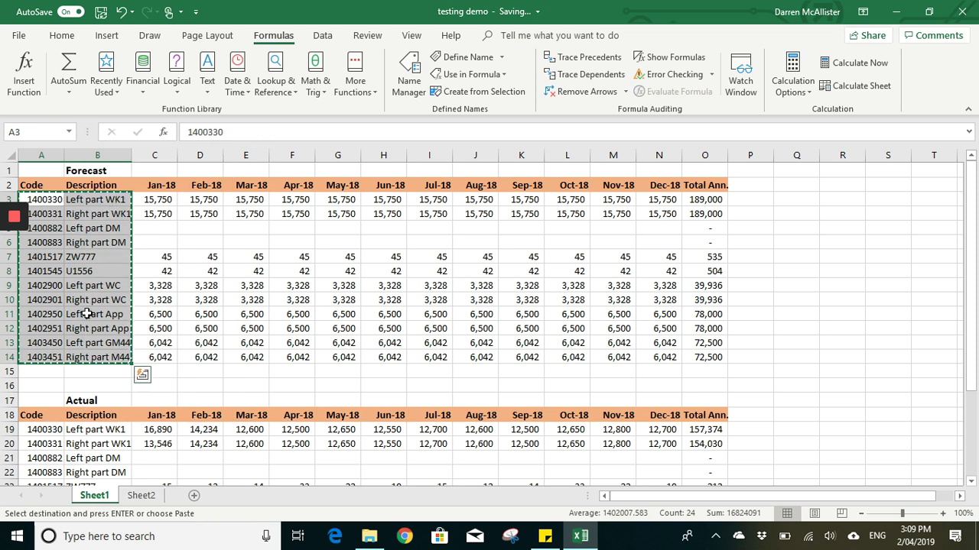
{"action": "left_click", "coordinate": [141, 495]}
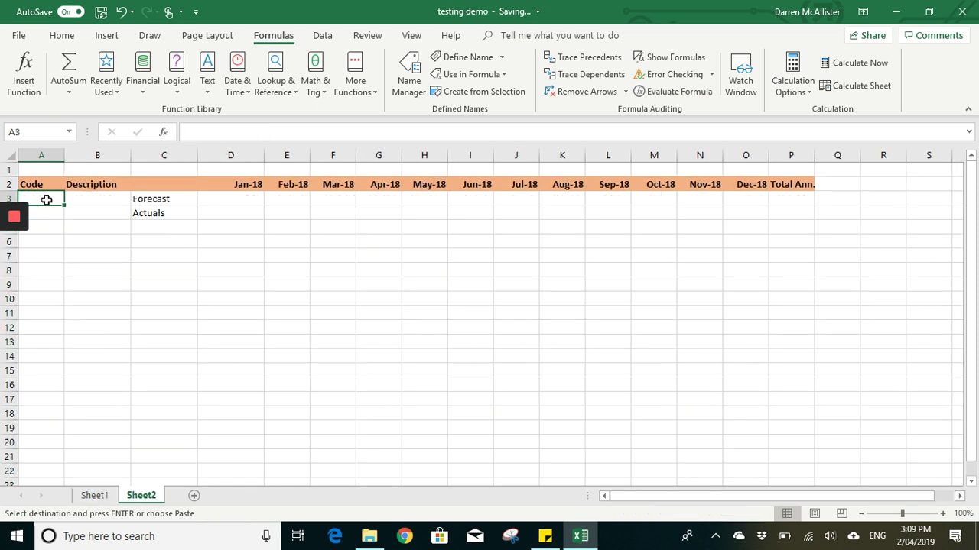
{"action": "right_click", "coordinate": [46, 200]}
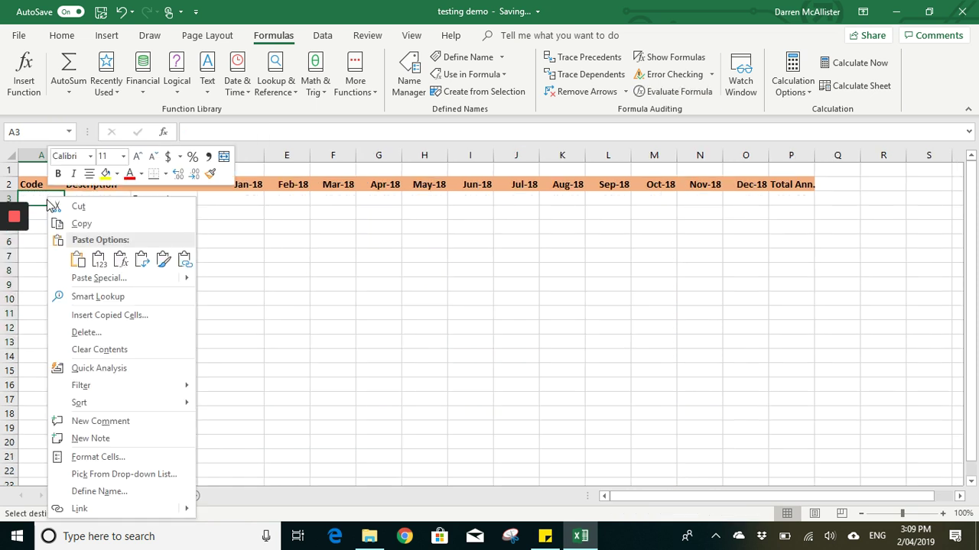
{"action": "left_click", "coordinate": [75, 262]}
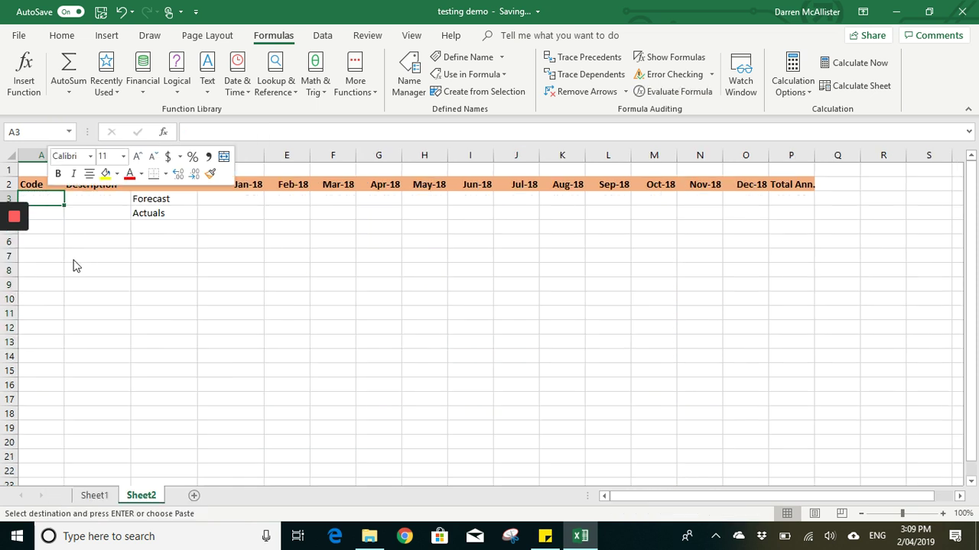
Insert blank cells at A4:B4, shifting cells down, to leave an empty row between Left part WK1 and Right part WK1
{"action": "left_click", "coordinate": [42, 213]}
{"action": "left_click_drag", "start_coordinate": [42, 213], "coordinate": [80, 213]}
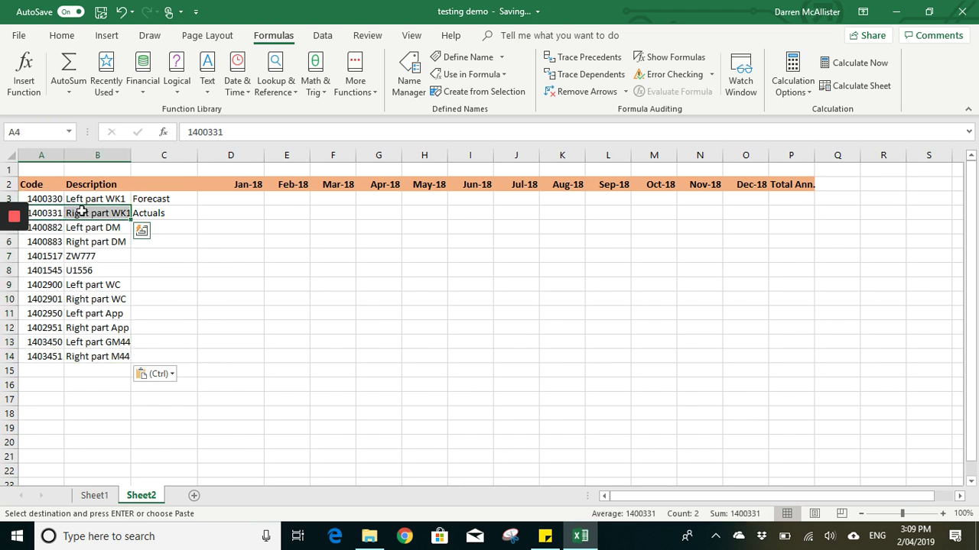
{"action": "right_click", "coordinate": [79, 214]}
{"action": "left_click", "coordinate": [120, 315]}
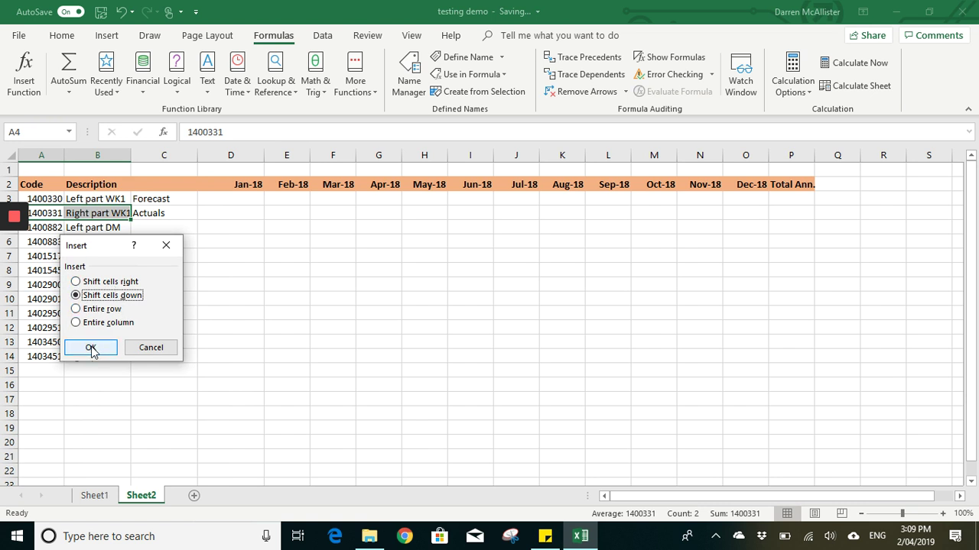
{"action": "left_click", "coordinate": [91, 349]}
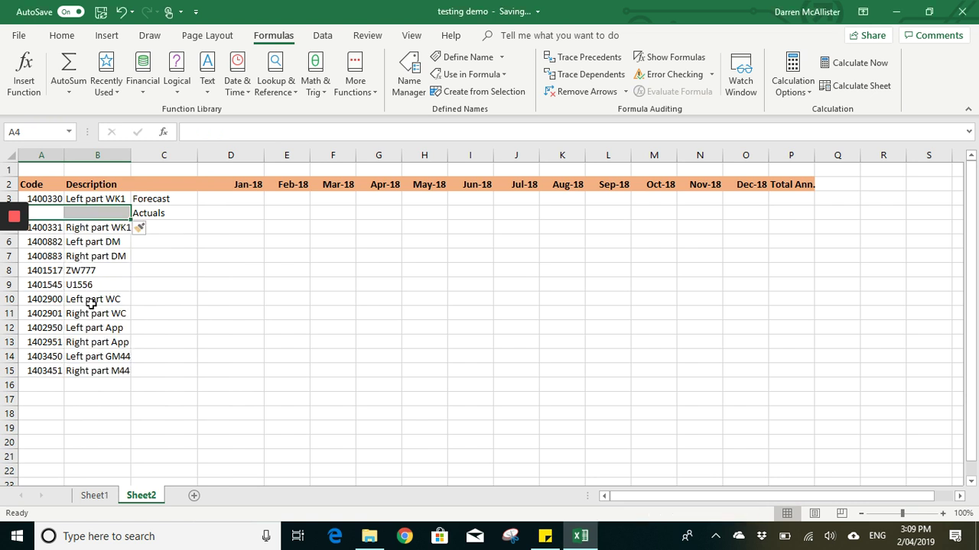
{"action": "left_click", "coordinate": [42, 239]}
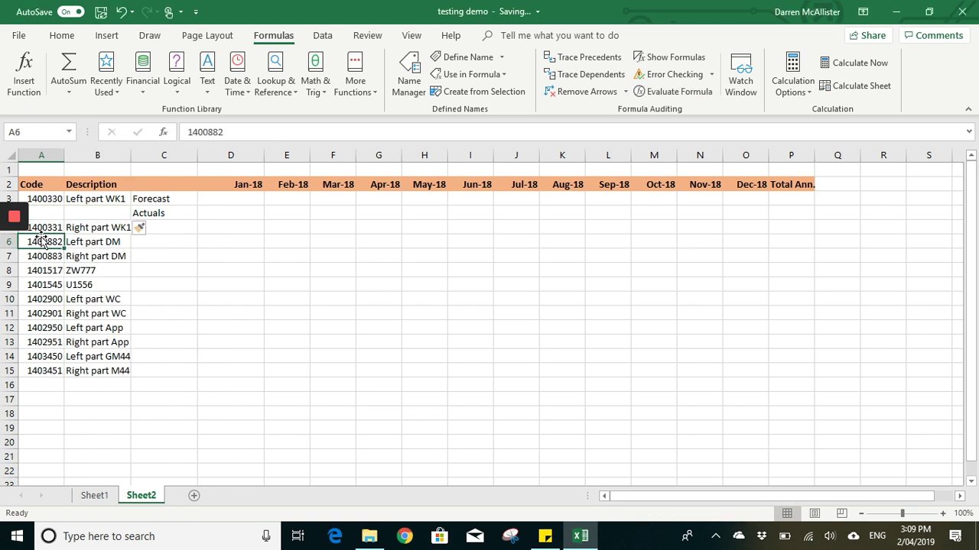
Insert blank cells above Left part DM (A6:B6) and above Right part DM (A8:B8), shifting cells down
{"action": "left_click_drag", "start_coordinate": [71, 239], "coordinate": [86, 239]}
{"action": "right_click", "coordinate": [87, 238]}
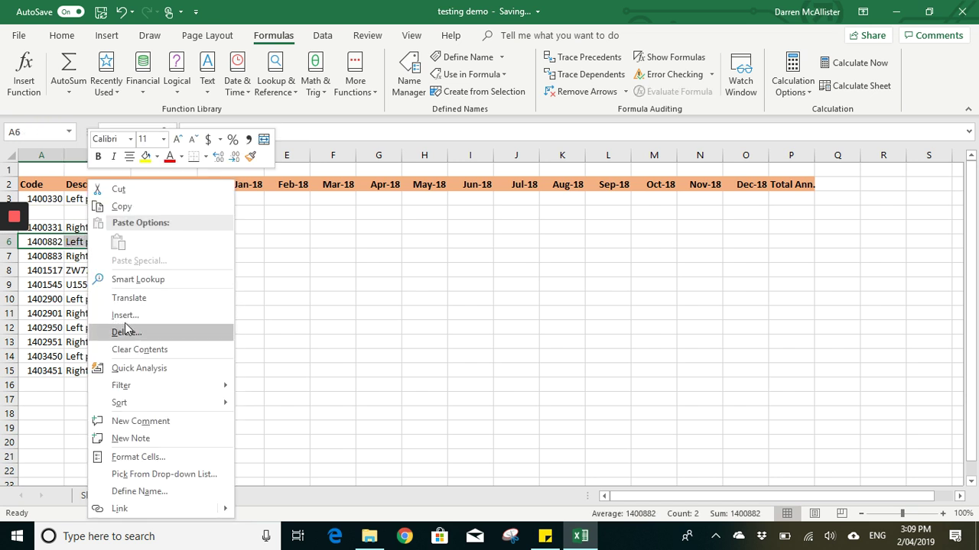
{"action": "left_click", "coordinate": [126, 316]}
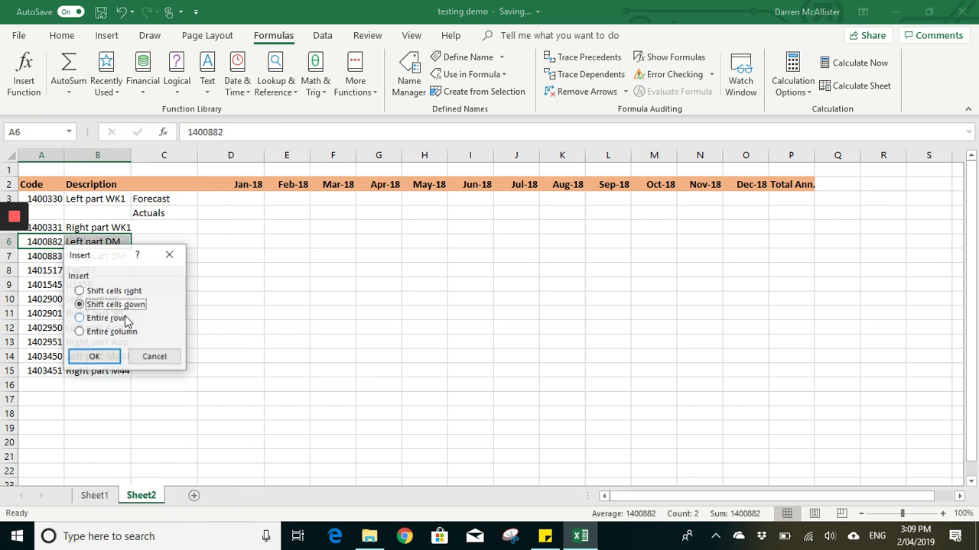
{"action": "left_click", "coordinate": [113, 358]}
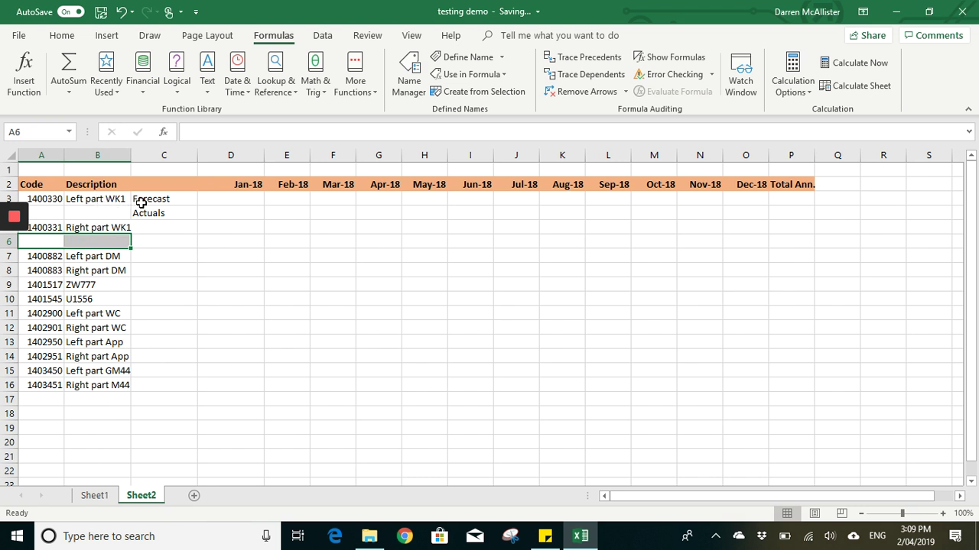
{"action": "left_click_drag", "start_coordinate": [49, 270], "coordinate": [81, 270]}
{"action": "right_click", "coordinate": [82, 270]}
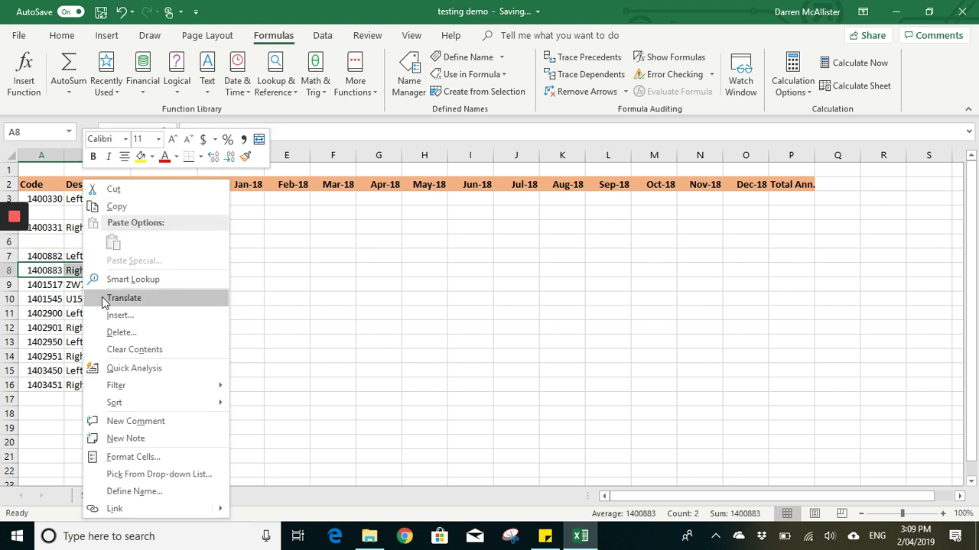
{"action": "left_click", "coordinate": [125, 315]}
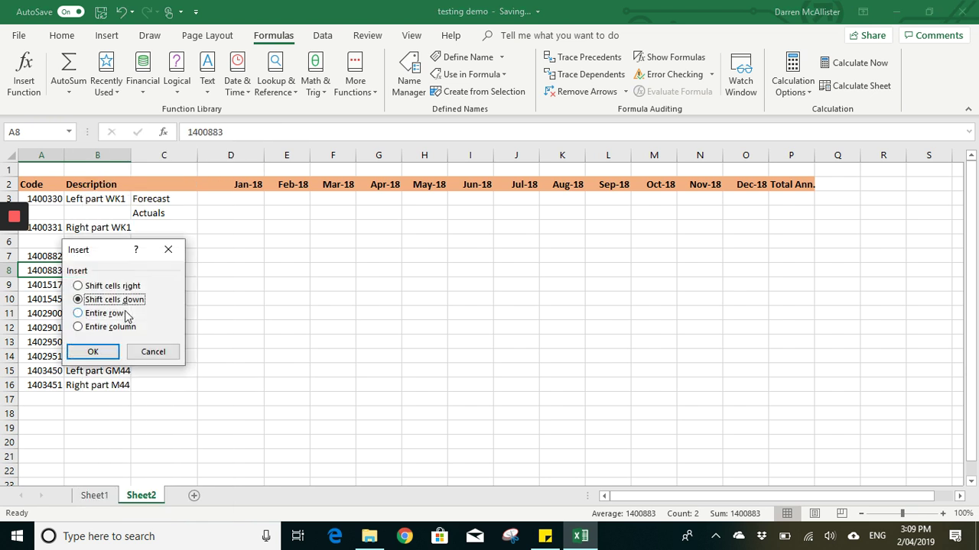
{"action": "left_click", "coordinate": [92, 352]}
Insert blank cells above ZW777 (A10:B10) and above U1556 (A12:B12), shifting cells down
{"action": "left_click_drag", "start_coordinate": [43, 299], "coordinate": [89, 299]}
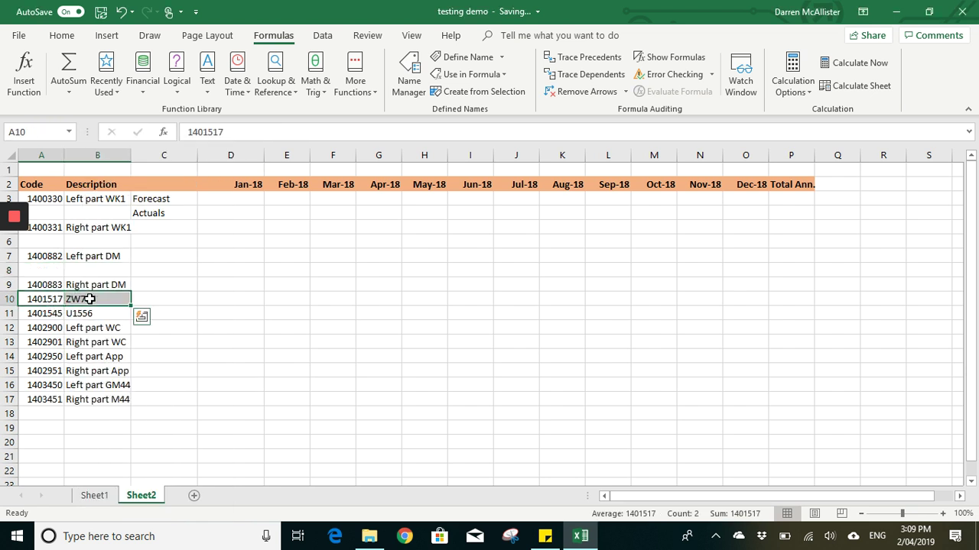
{"action": "right_click", "coordinate": [90, 299]}
{"action": "left_click", "coordinate": [131, 315]}
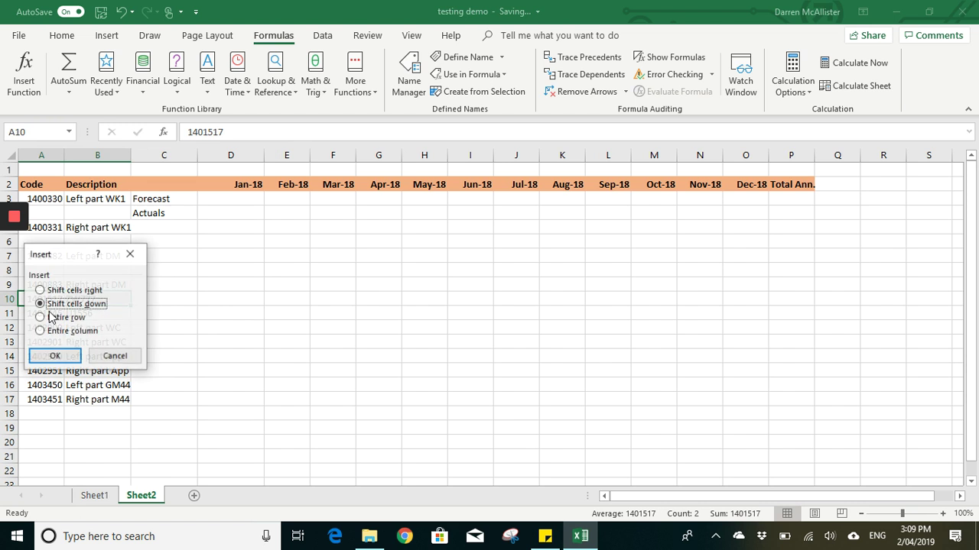
{"action": "left_click", "coordinate": [56, 359]}
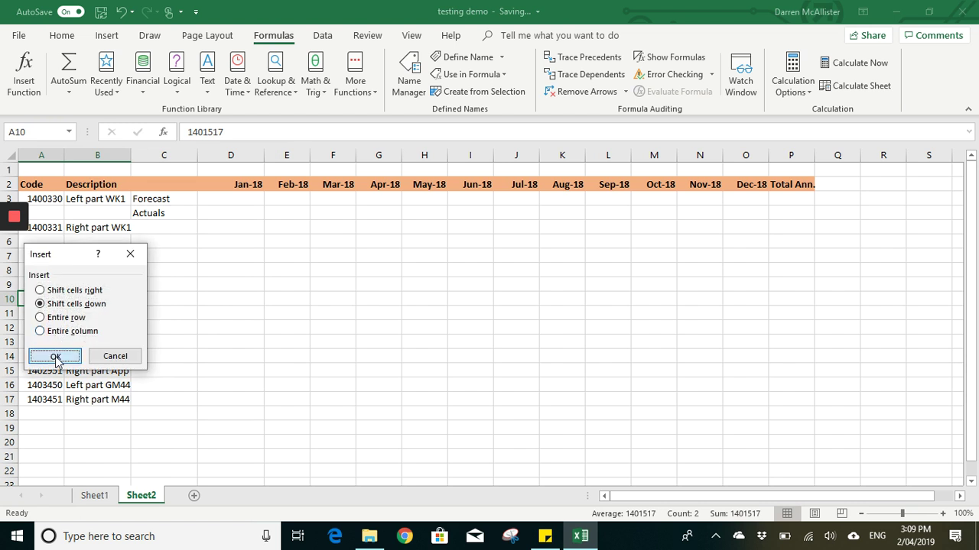
{"action": "left_click_drag", "start_coordinate": [41, 328], "coordinate": [84, 328]}
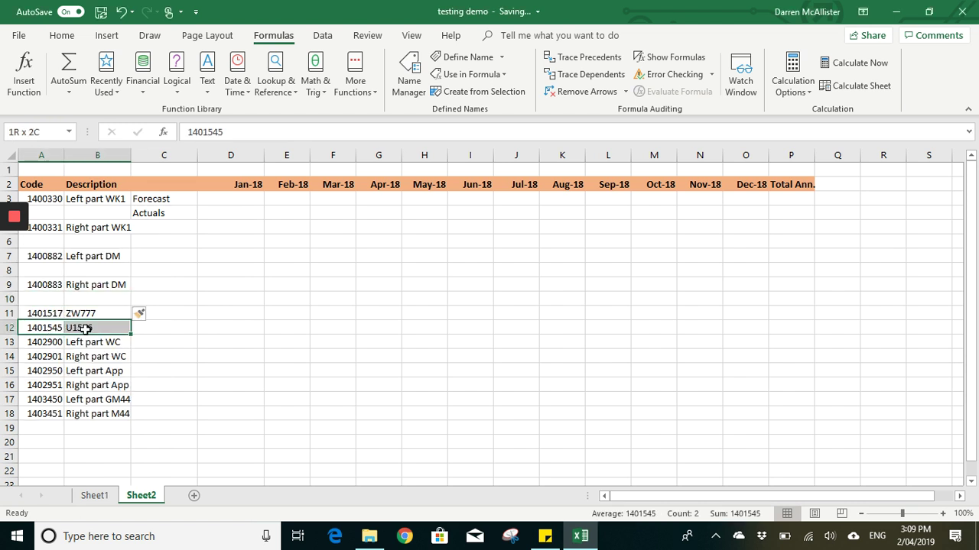
{"action": "right_click", "coordinate": [86, 329]}
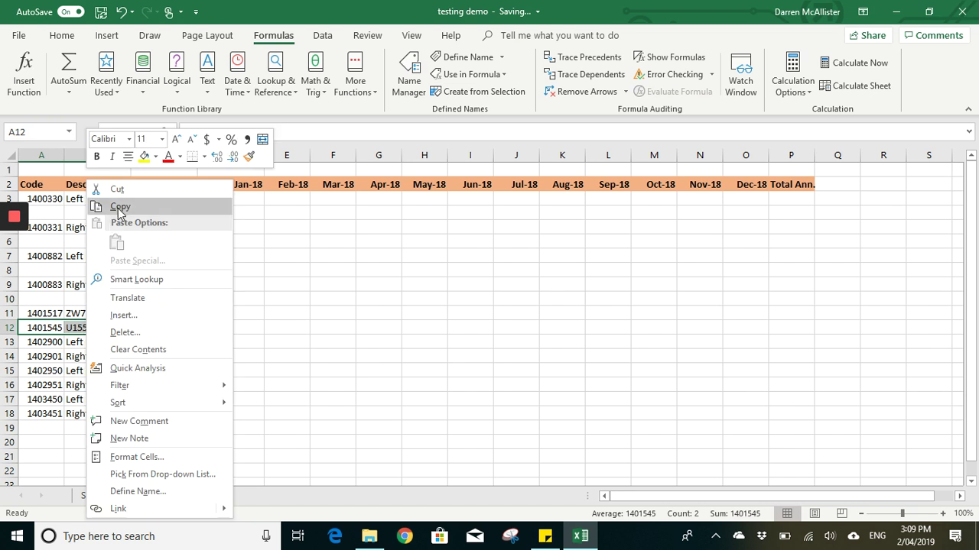
{"action": "left_click", "coordinate": [129, 315]}
{"action": "left_click", "coordinate": [105, 347]}
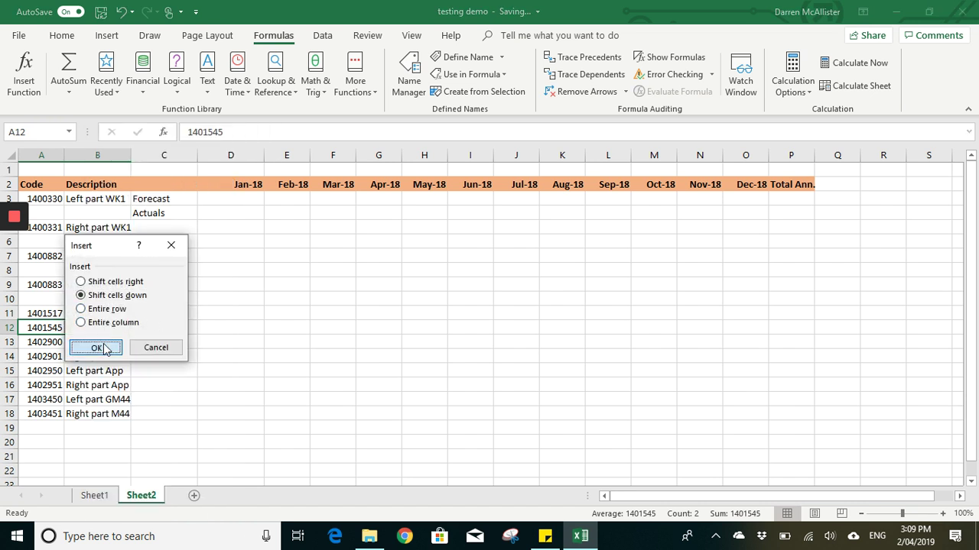
Insert blank cells above Left part WC (A14:B14) and above Right part WC (A16:B16), shifting cells down
{"action": "left_click_drag", "start_coordinate": [46, 356], "coordinate": [92, 356]}
{"action": "right_click", "coordinate": [104, 364]}
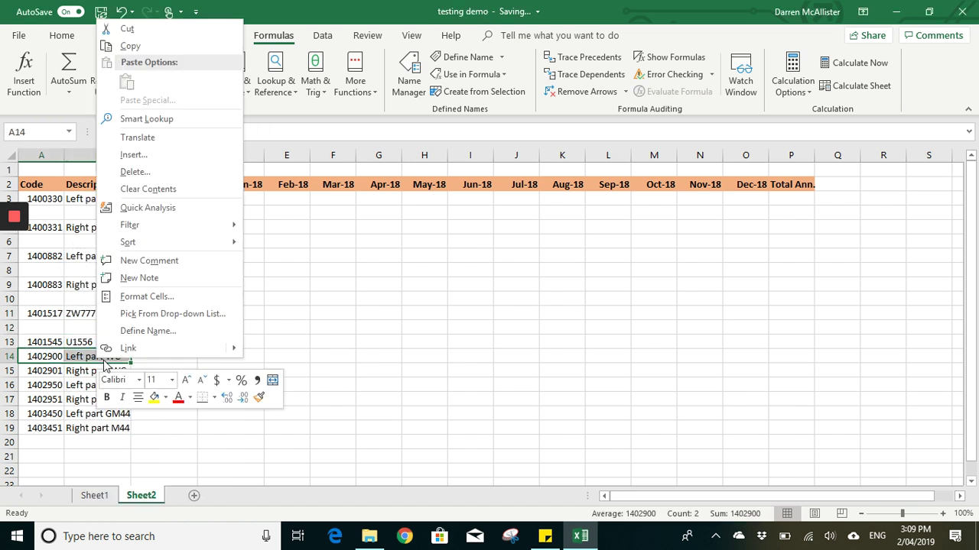
{"action": "left_click", "coordinate": [134, 154]}
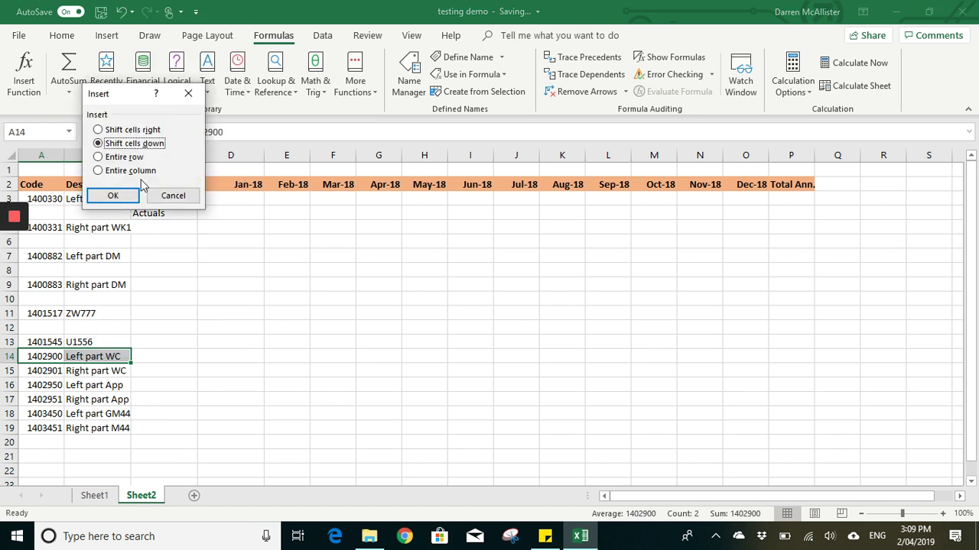
{"action": "left_click", "coordinate": [113, 196]}
{"action": "scroll", "coordinate": [31, 338], "scroll_direction": "down", "scroll_amount": 1}
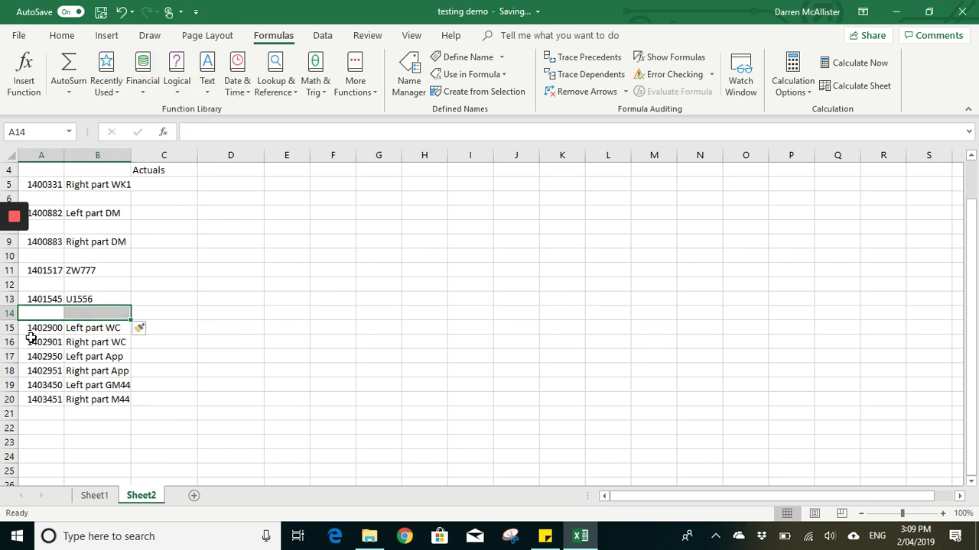
{"action": "left_click_drag", "start_coordinate": [31, 338], "coordinate": [73, 342]}
{"action": "right_click", "coordinate": [83, 344]}
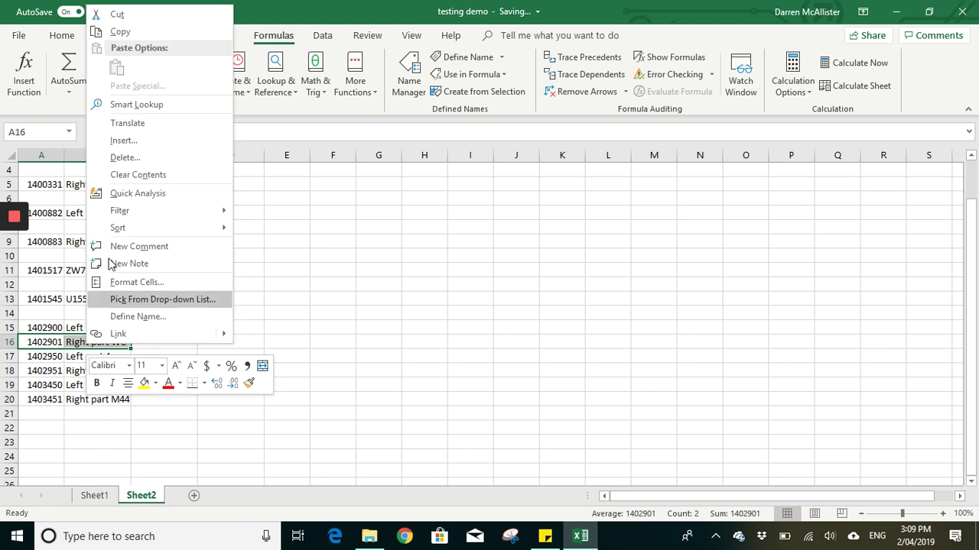
{"action": "left_click", "coordinate": [122, 139]}
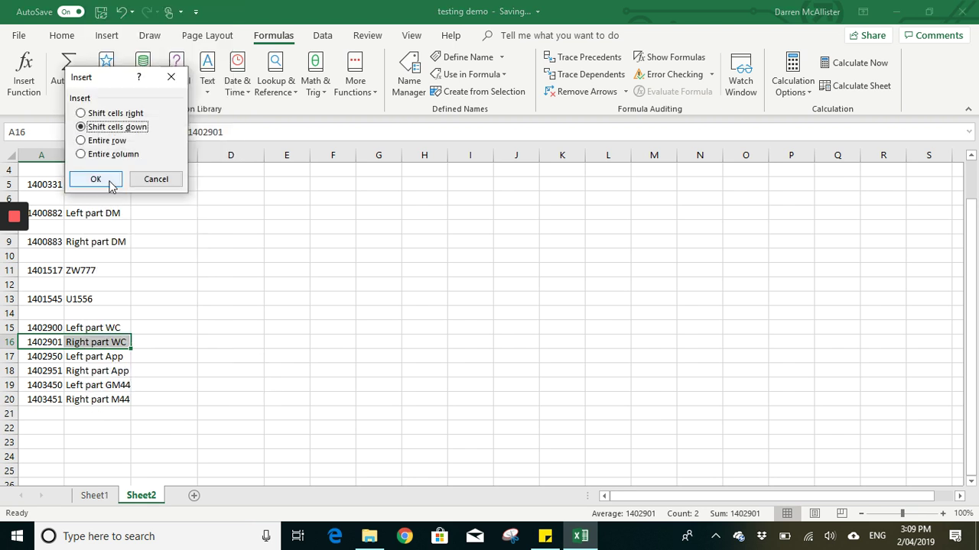
{"action": "left_click", "coordinate": [112, 187]}
Insert blank cells above Left part App (A18:B18) and above Right part App (A20:B20), shifting cells down
{"action": "left_click_drag", "start_coordinate": [38, 371], "coordinate": [91, 372]}
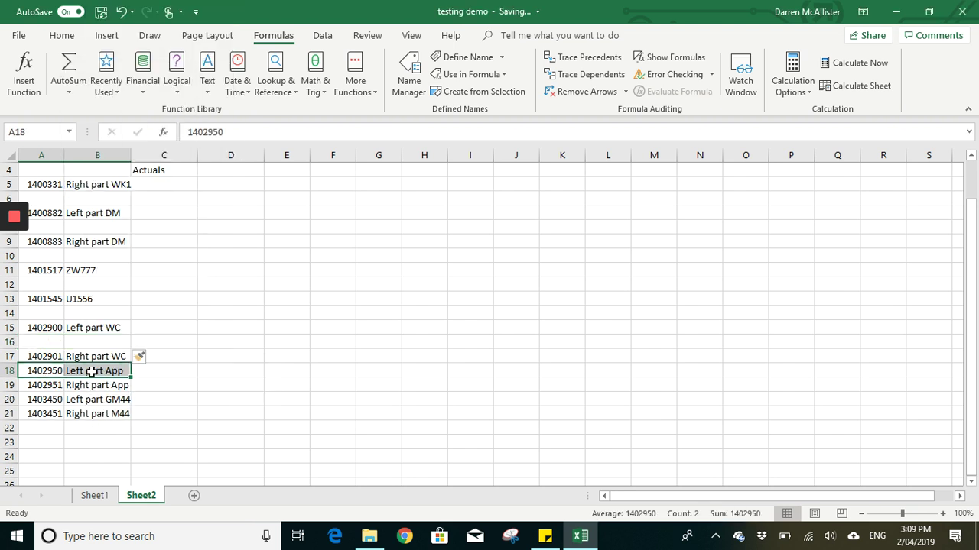
{"action": "right_click", "coordinate": [91, 372]}
{"action": "left_click", "coordinate": [125, 169]}
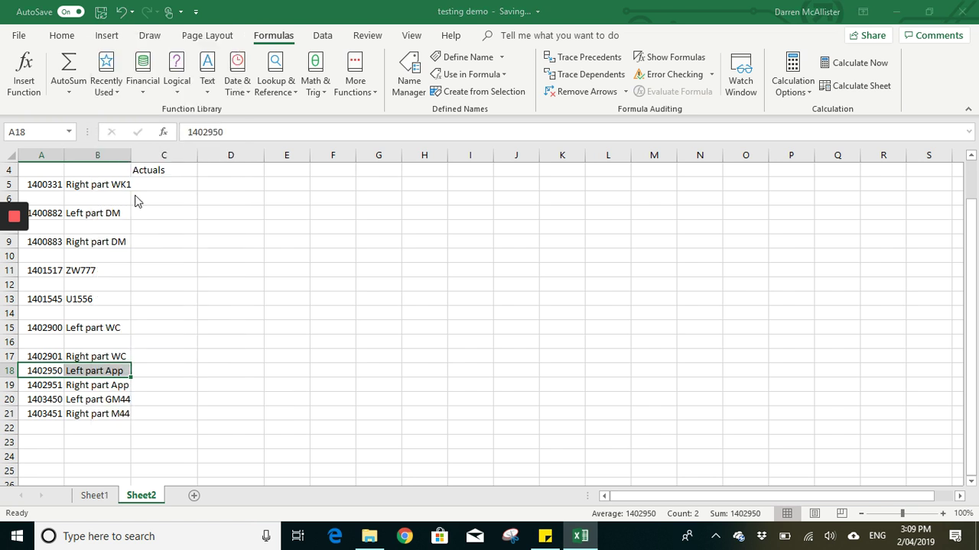
{"action": "left_click", "coordinate": [93, 202]}
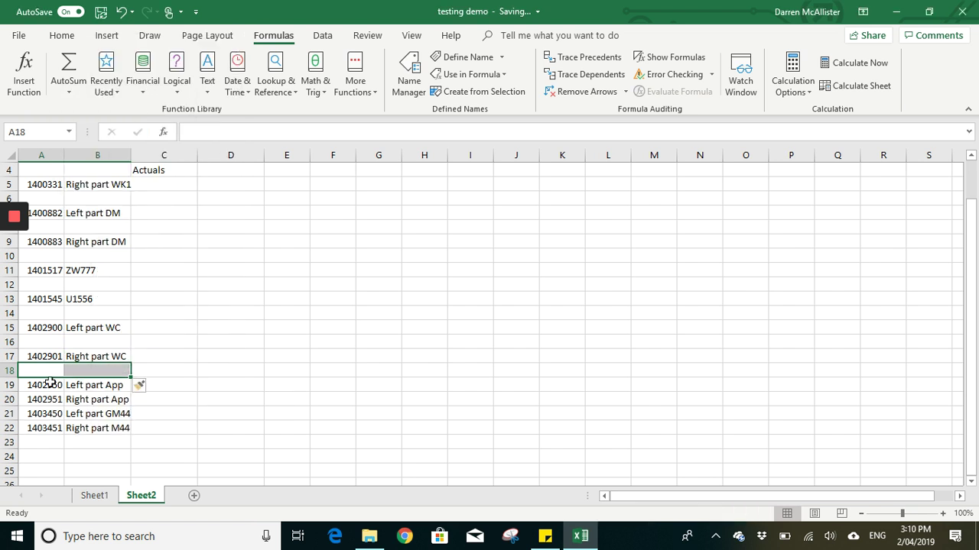
{"action": "left_click_drag", "start_coordinate": [46, 397], "coordinate": [91, 399]}
{"action": "right_click", "coordinate": [91, 399]}
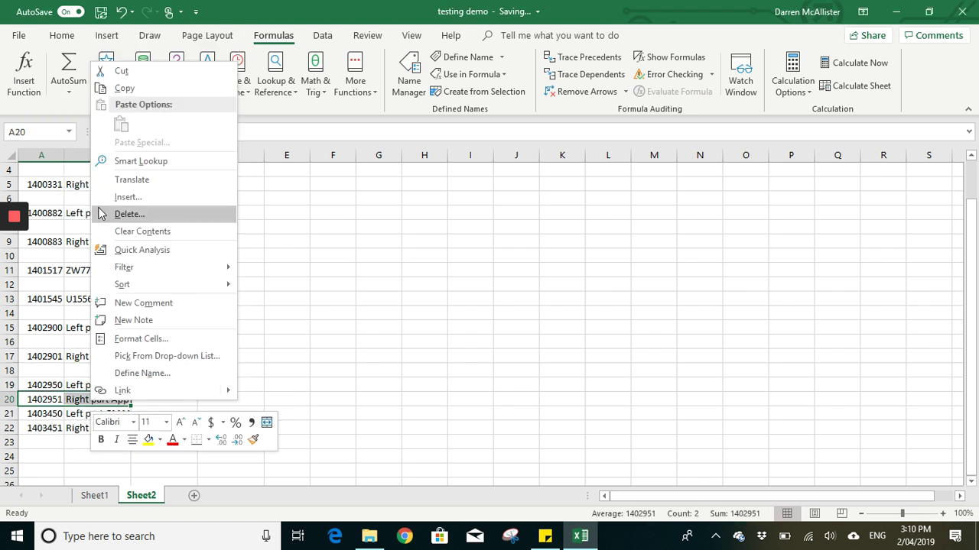
{"action": "left_click", "coordinate": [127, 198]}
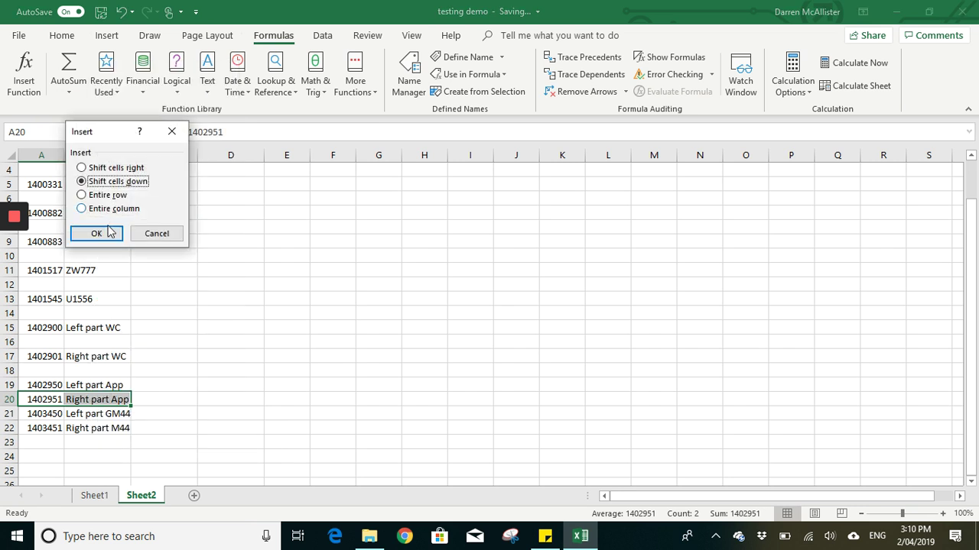
{"action": "left_click", "coordinate": [97, 233]}
Insert blank cells above Left part GM44 (A22:B22) and above Right part M44 (A24:B24), shifting cells down
{"action": "scroll", "coordinate": [69, 344], "scroll_direction": "down", "scroll_amount": 1}
{"action": "left_click_drag", "start_coordinate": [43, 386], "coordinate": [87, 386]}
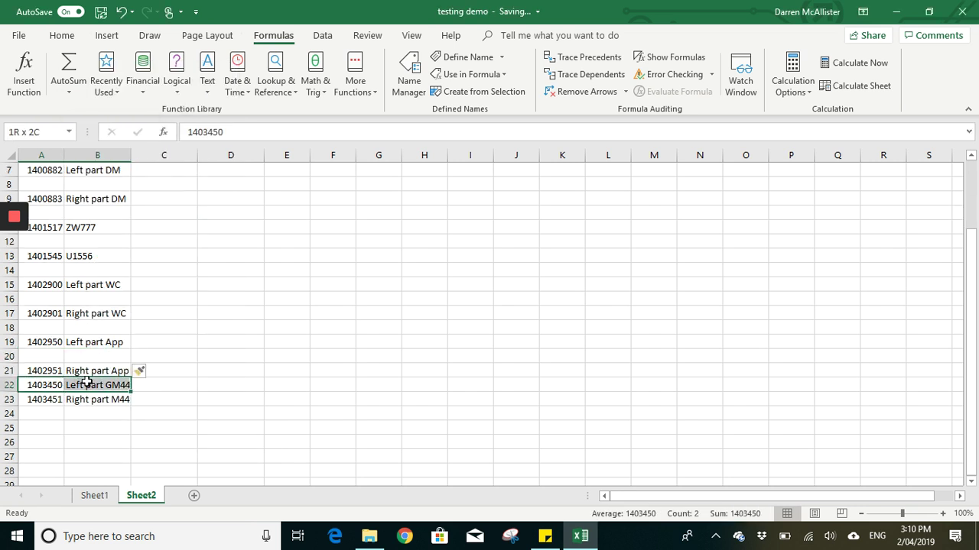
{"action": "right_click", "coordinate": [87, 385]}
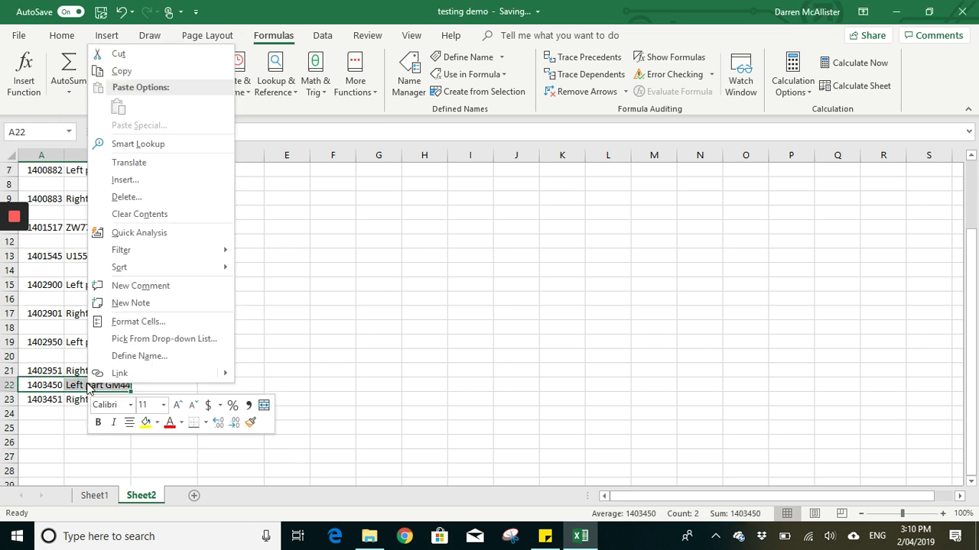
{"action": "left_click", "coordinate": [141, 180]}
{"action": "left_click", "coordinate": [112, 219]}
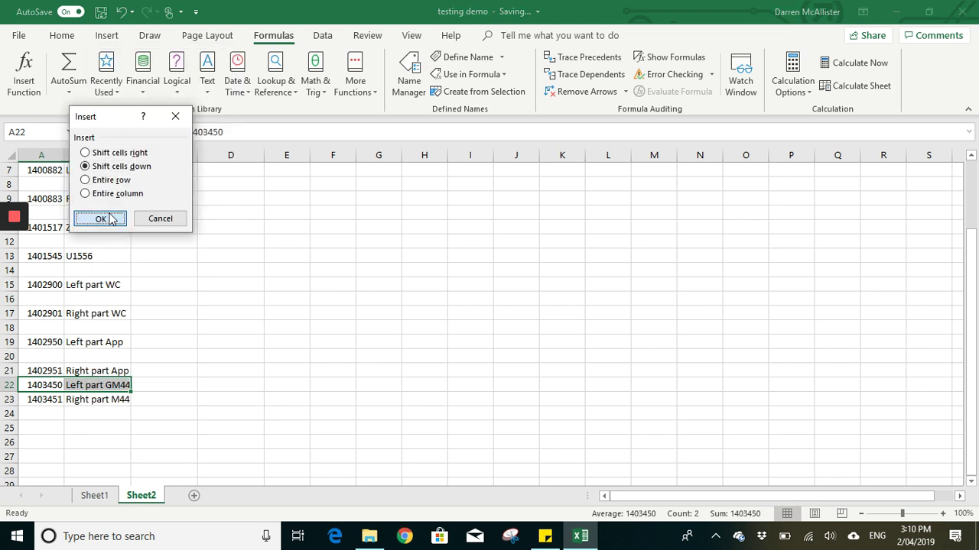
{"action": "scroll", "coordinate": [44, 339], "scroll_direction": "down", "scroll_amount": 2}
{"action": "left_click_drag", "start_coordinate": [44, 328], "coordinate": [89, 327]}
{"action": "right_click", "coordinate": [89, 327]}
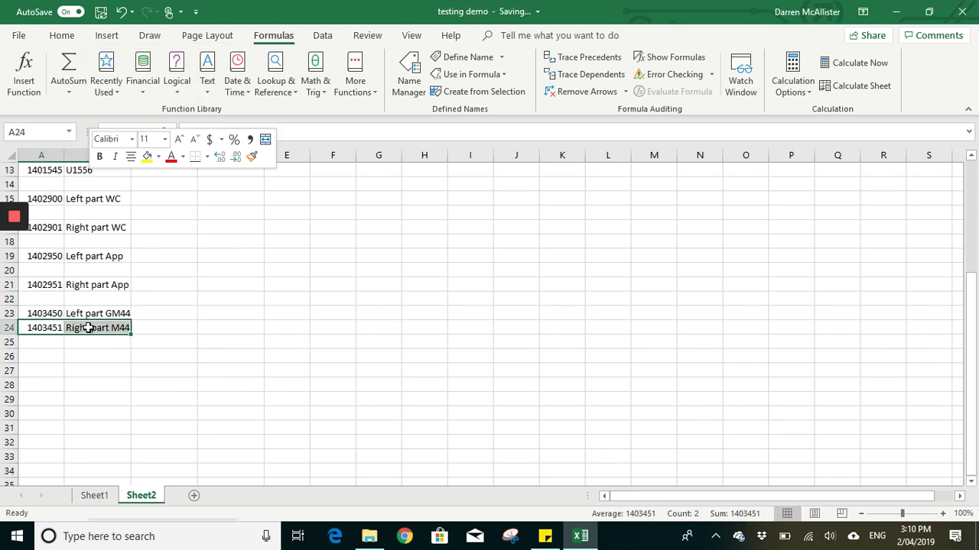
{"action": "left_click", "coordinate": [126, 314]}
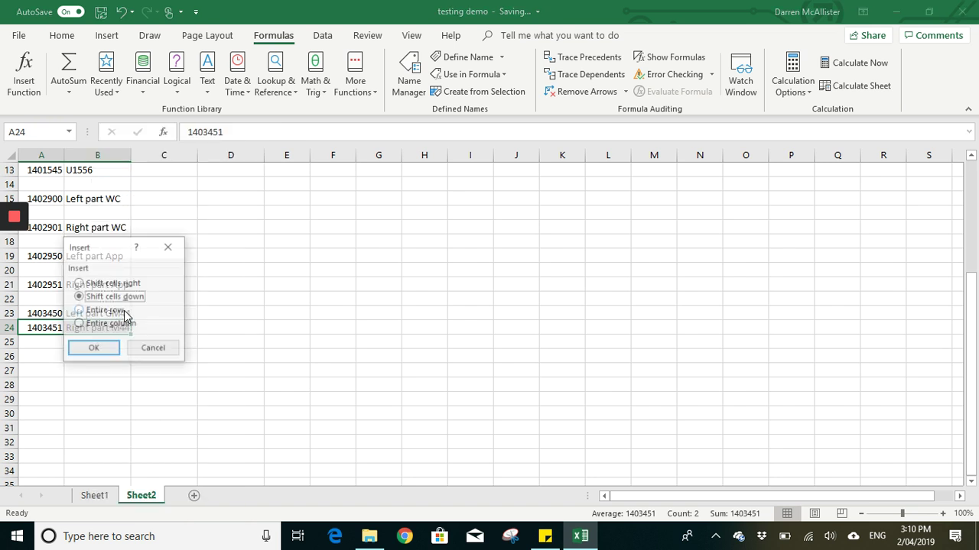
{"action": "left_click", "coordinate": [93, 350]}
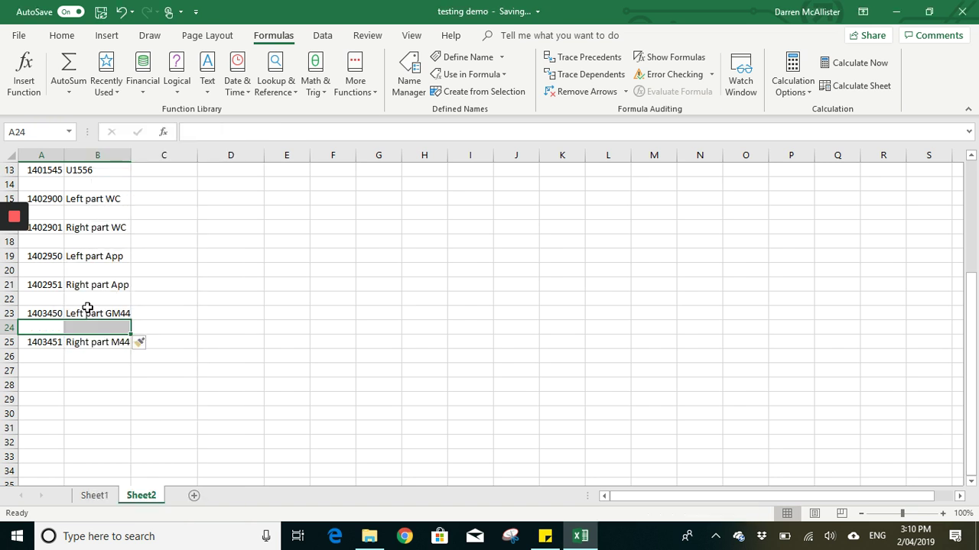
Enter the formula =Sheet1!A4 in cell A4 of Sheet2 to link it to the Forecast table's code column
{"action": "scroll", "coordinate": [87, 311], "scroll_direction": "up", "scroll_amount": 4}
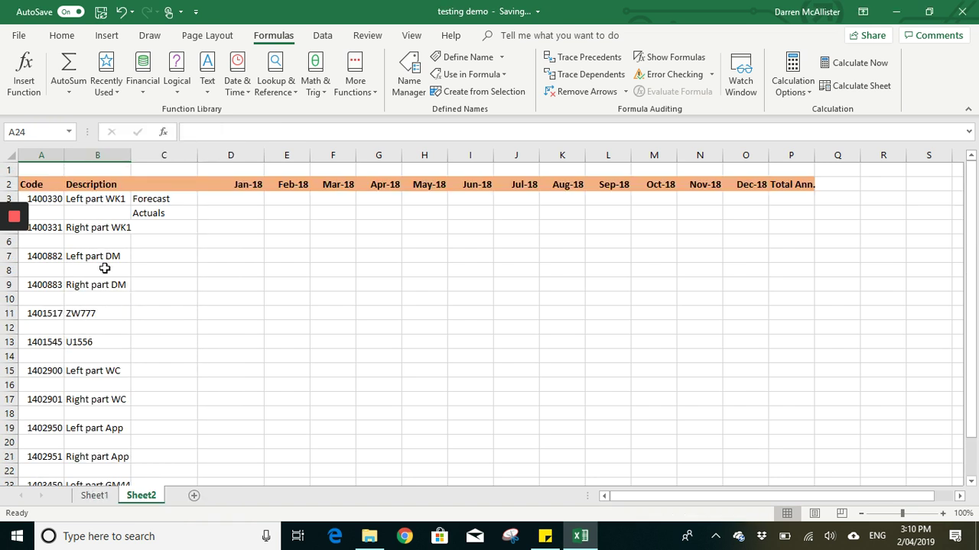
{"action": "left_click", "coordinate": [98, 497]}
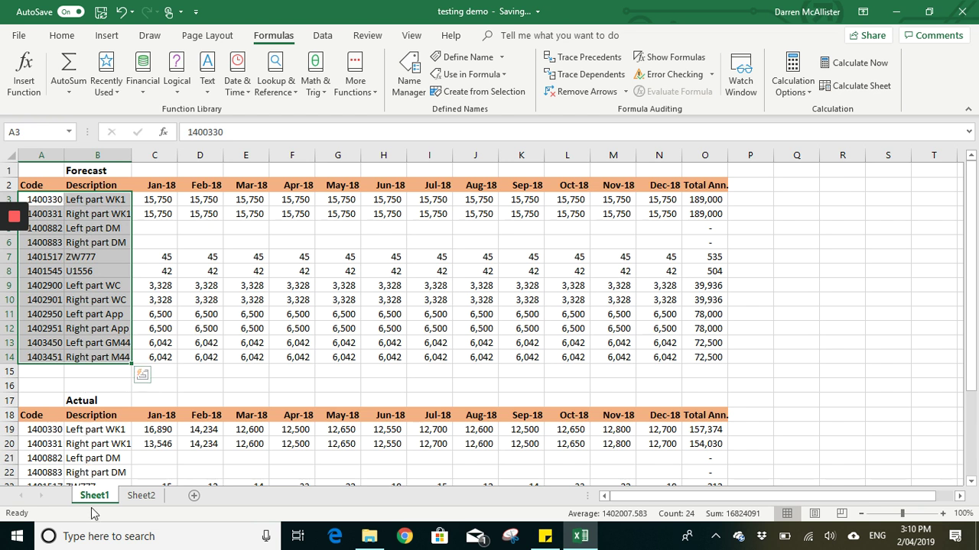
{"action": "left_click", "coordinate": [131, 496]}
{"action": "left_click", "coordinate": [51, 214]}
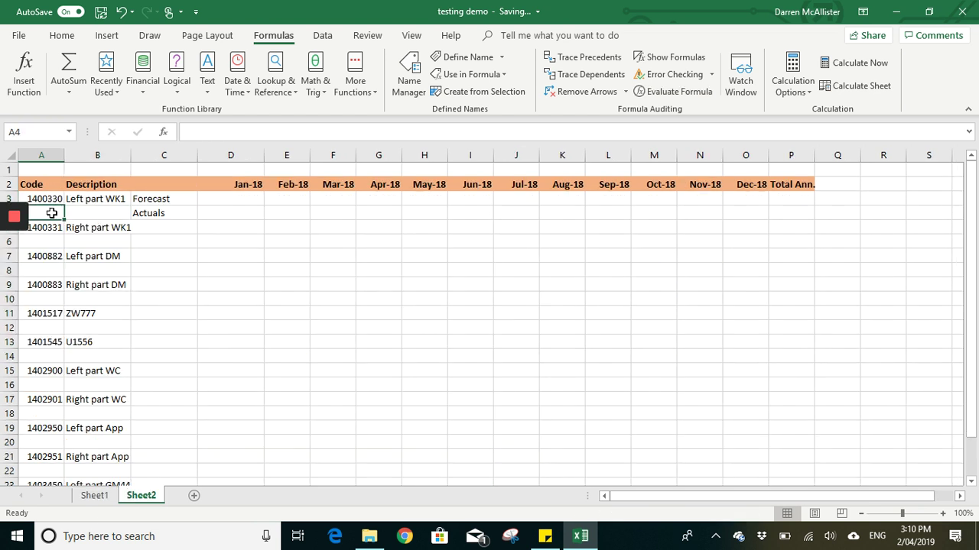
{"action": "type", "text": "="}
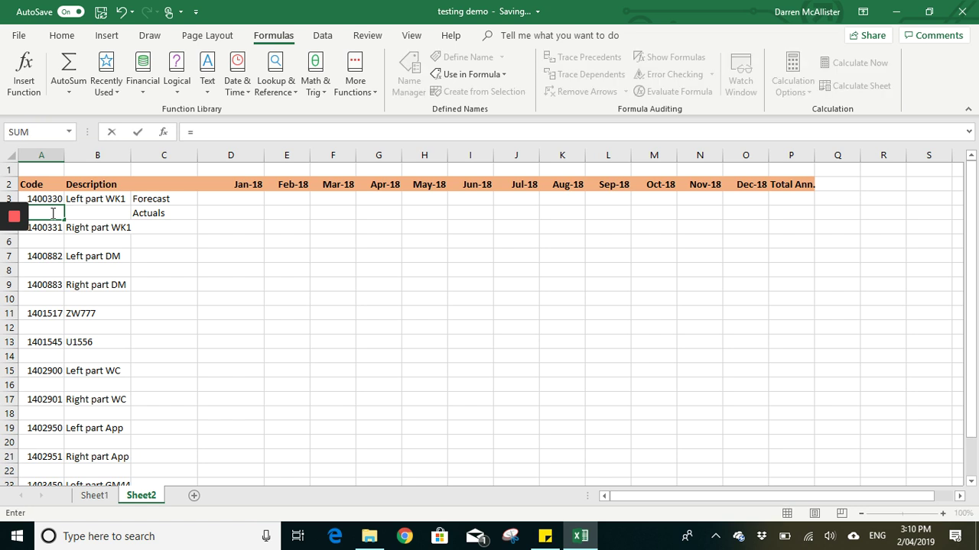
{"action": "left_click", "coordinate": [109, 495]}
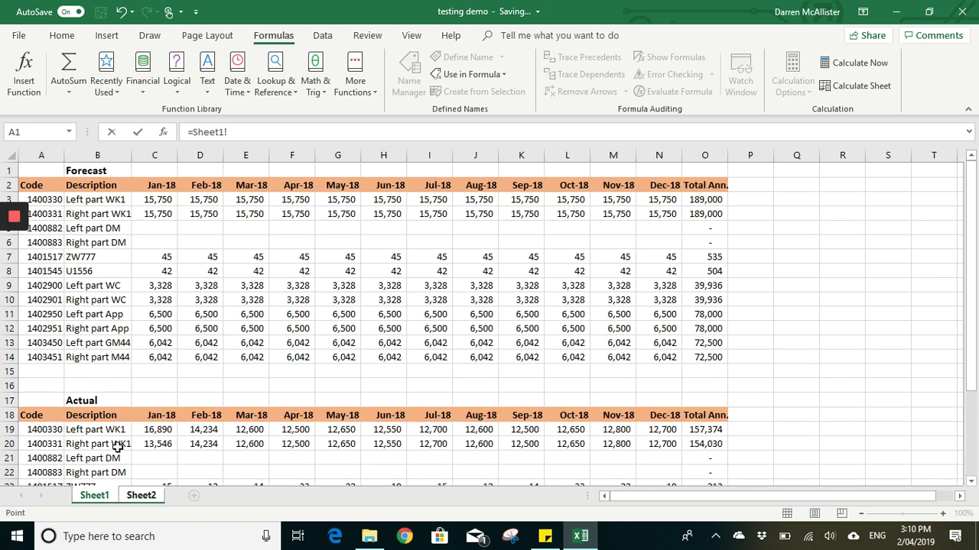
{"action": "left_click", "coordinate": [46, 211]}
{"action": "key", "text": "Return"}
Fill the link formula from A4 across to the description cell B4 on Sheet2
{"action": "left_click", "coordinate": [60, 214]}
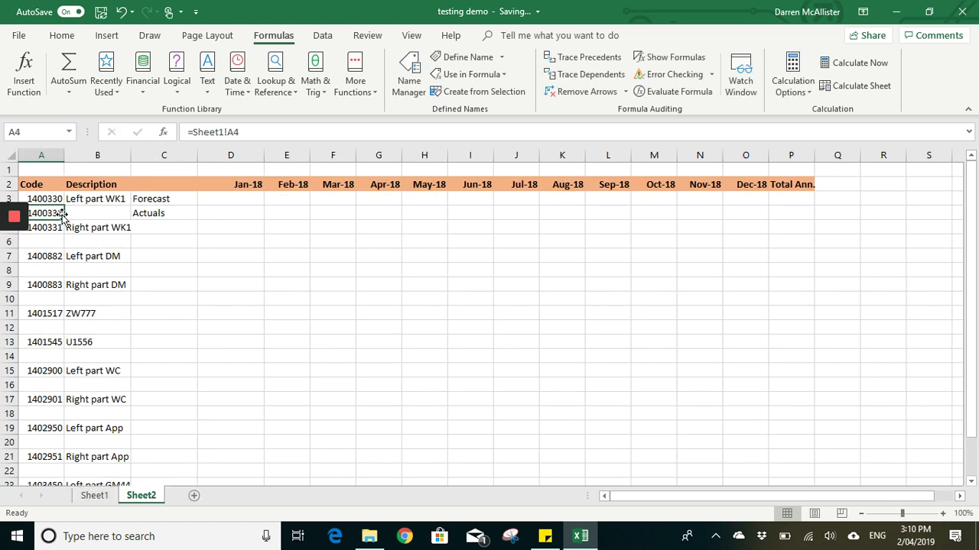
{"action": "left_click_drag", "start_coordinate": [62, 218], "coordinate": [105, 221]}
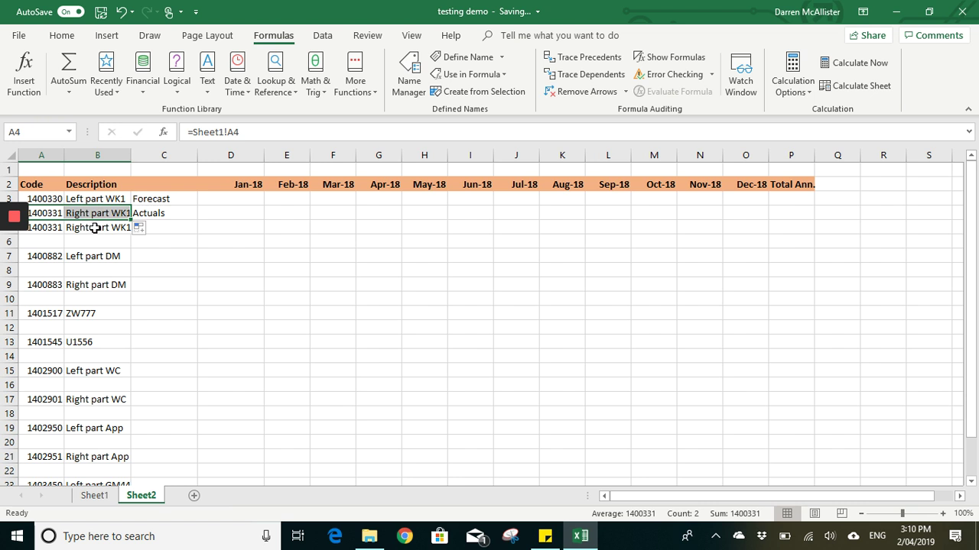
{"action": "left_click", "coordinate": [50, 201]}
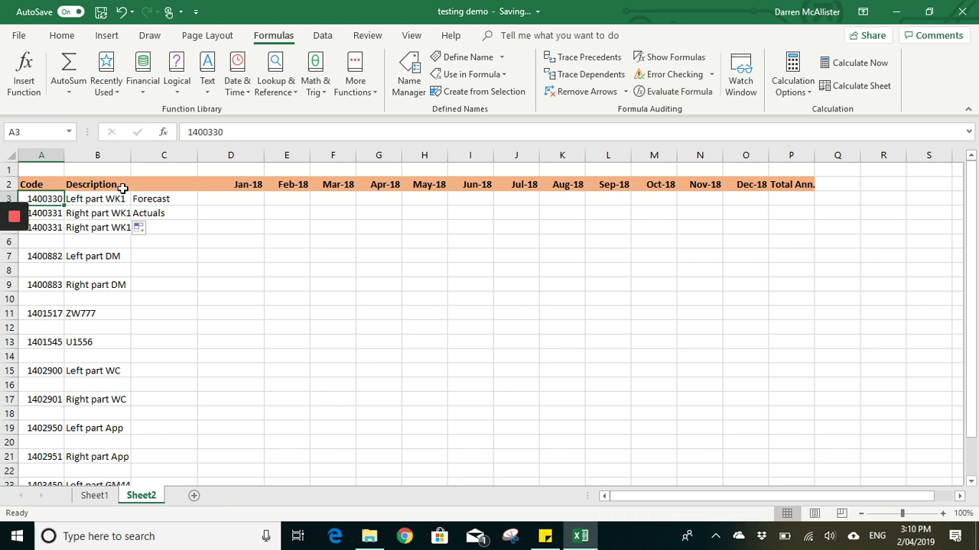
Change the formula in A4 of Sheet2 to =Sheet1!A3 and fill it across to B4
{"action": "left_click", "coordinate": [52, 215]}
{"action": "left_click", "coordinate": [244, 131]}
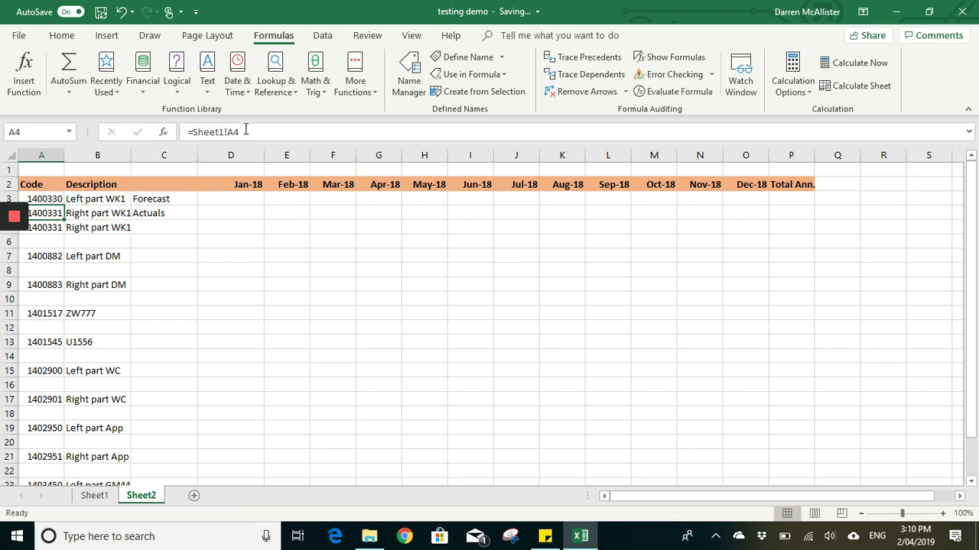
{"action": "type", "text": "3"}
{"action": "key", "text": "Return"}
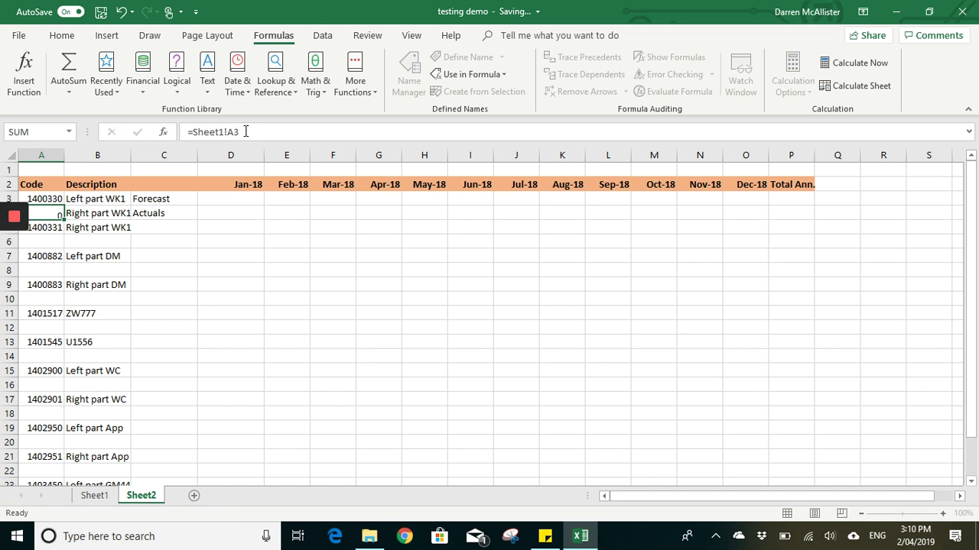
{"action": "left_click", "coordinate": [58, 213]}
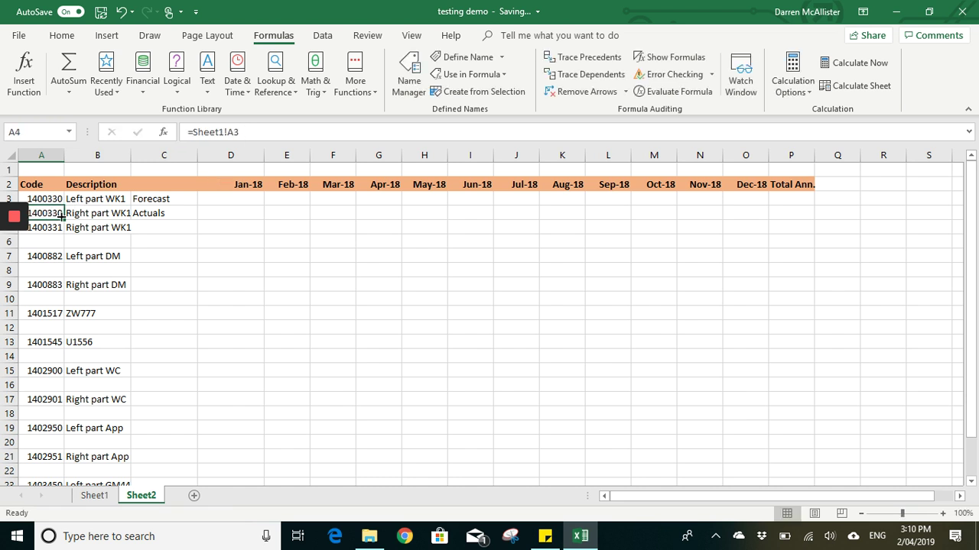
{"action": "left_click_drag", "start_coordinate": [63, 218], "coordinate": [114, 211]}
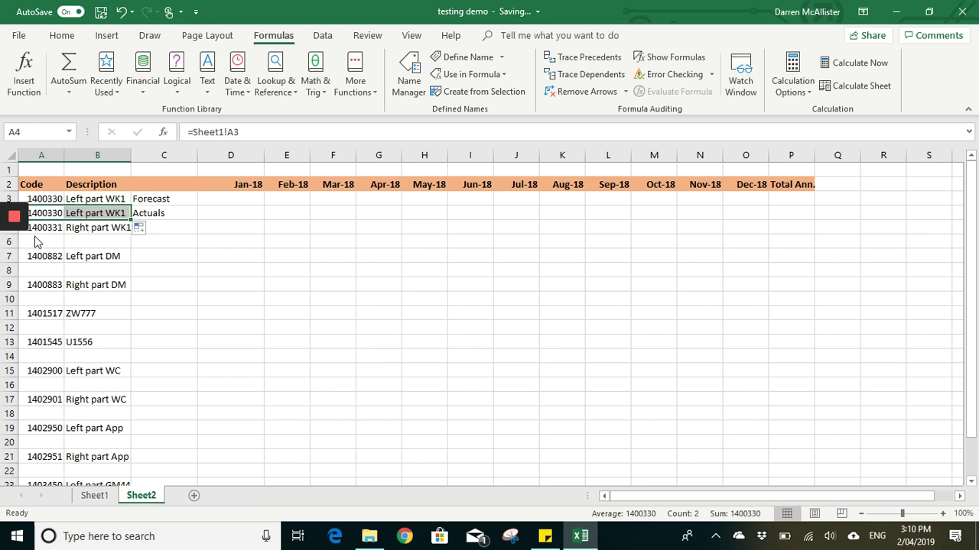
Undo the link formulas in A4:B4 of Sheet2 until both cells are empty
{"action": "left_click", "coordinate": [63, 241]}
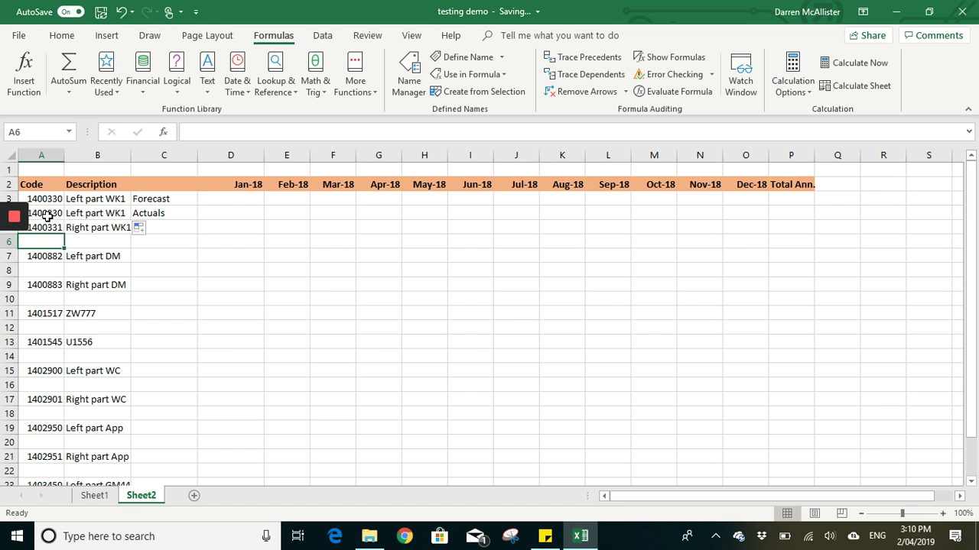
{"action": "left_click", "coordinate": [121, 13]}
{"action": "left_click", "coordinate": [121, 13]}
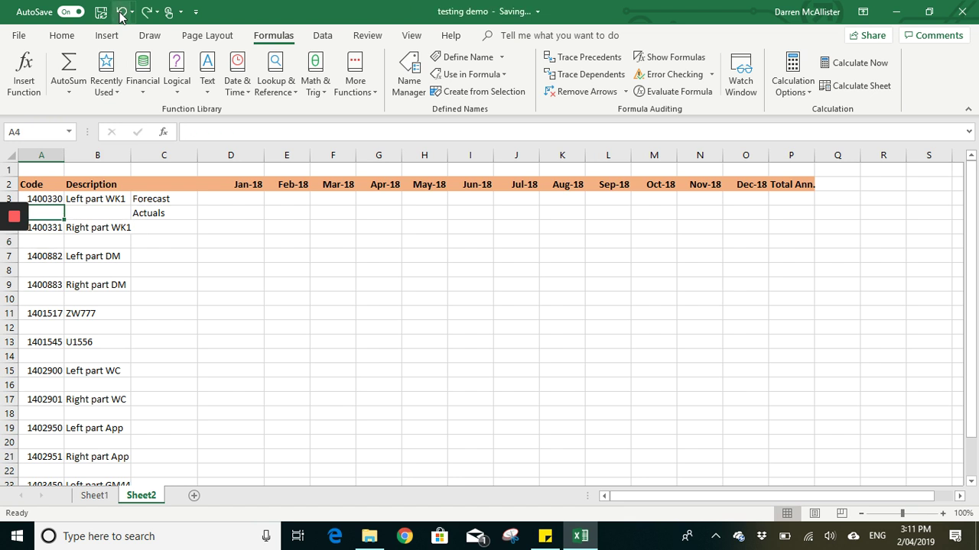
Copy the code and description of Left part WK1 from A3:B3 into the Actuals row at A4:B4
{"action": "left_click_drag", "start_coordinate": [48, 201], "coordinate": [98, 199]}
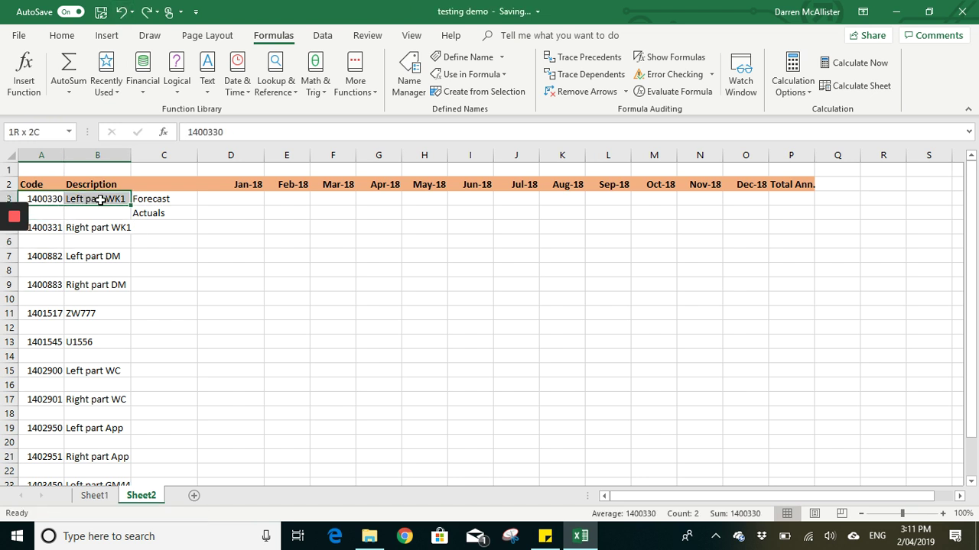
{"action": "right_click", "coordinate": [101, 200]}
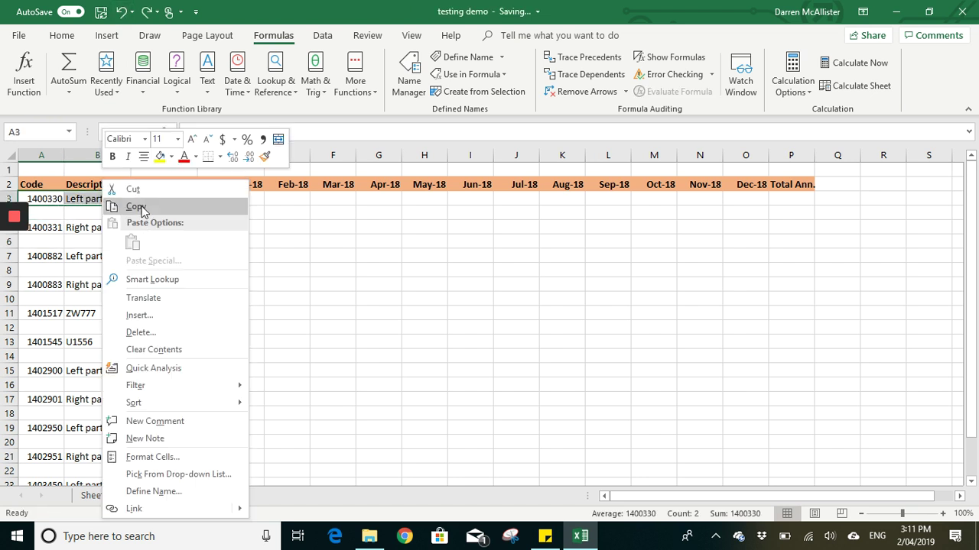
{"action": "left_click", "coordinate": [138, 207]}
{"action": "left_click", "coordinate": [46, 210]}
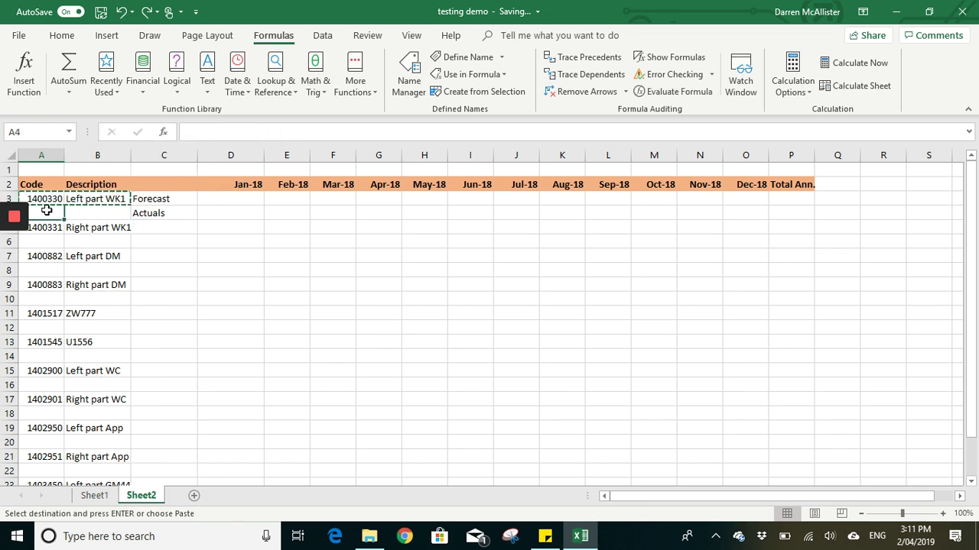
{"action": "right_click", "coordinate": [46, 210]}
{"action": "left_click", "coordinate": [98, 260]}
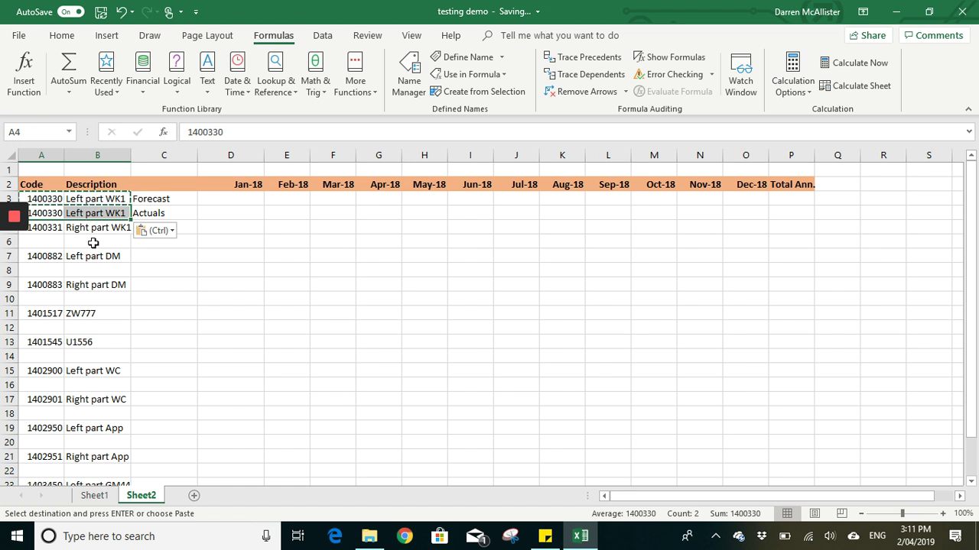
{"action": "left_click", "coordinate": [47, 198]}
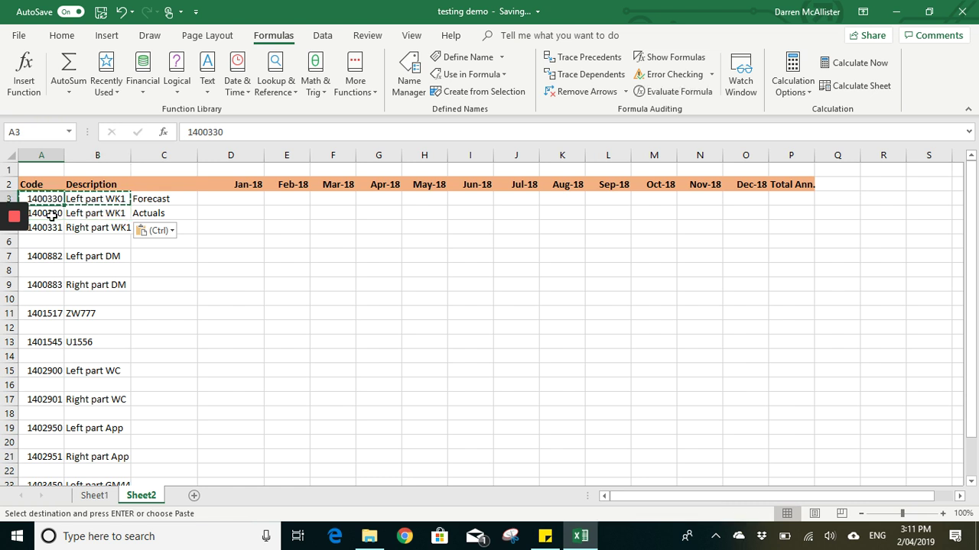
{"action": "key", "text": "Escape"}
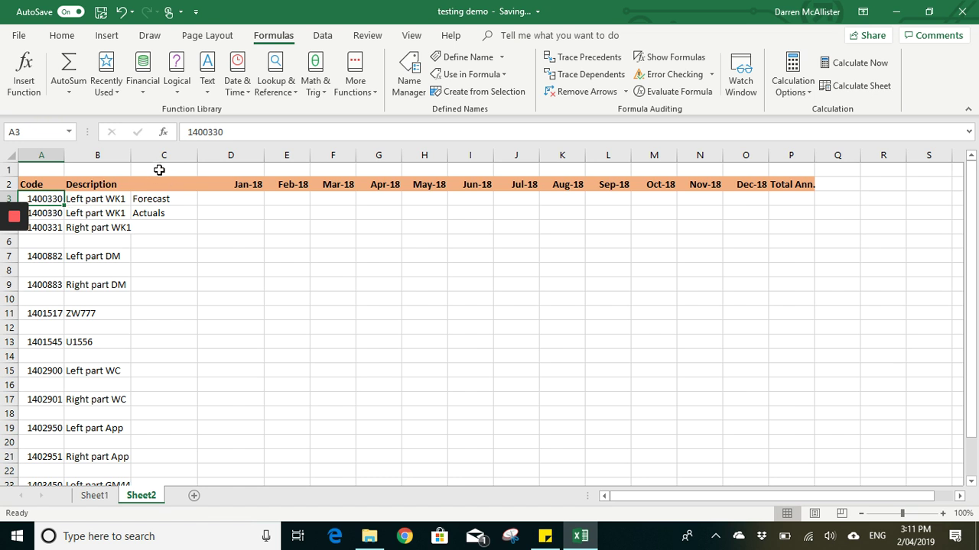
Examine the empty January to December cells for Forecast and Actuals on Sheet2 and the source tables on Sheet1
{"action": "left_click", "coordinate": [246, 197]}
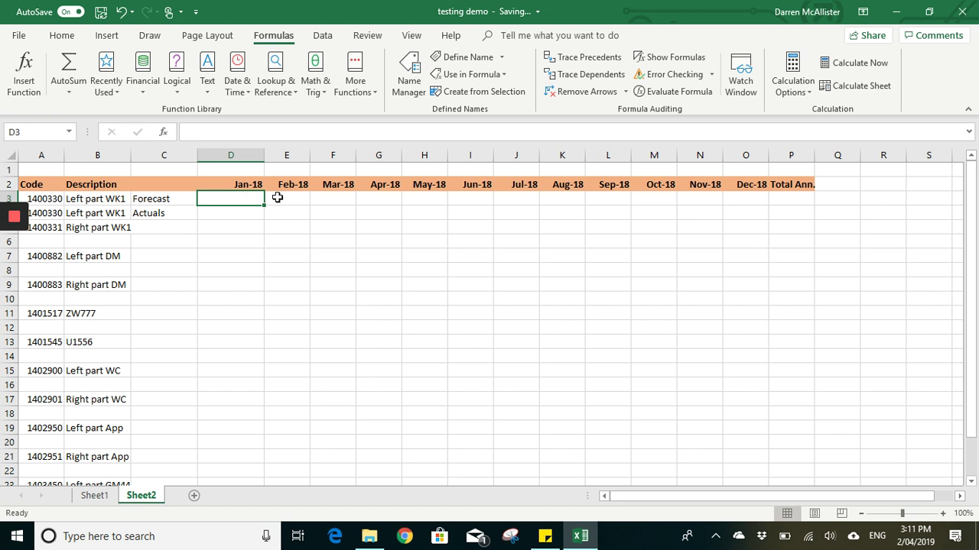
{"action": "left_click_drag", "start_coordinate": [278, 197], "coordinate": [754, 213]}
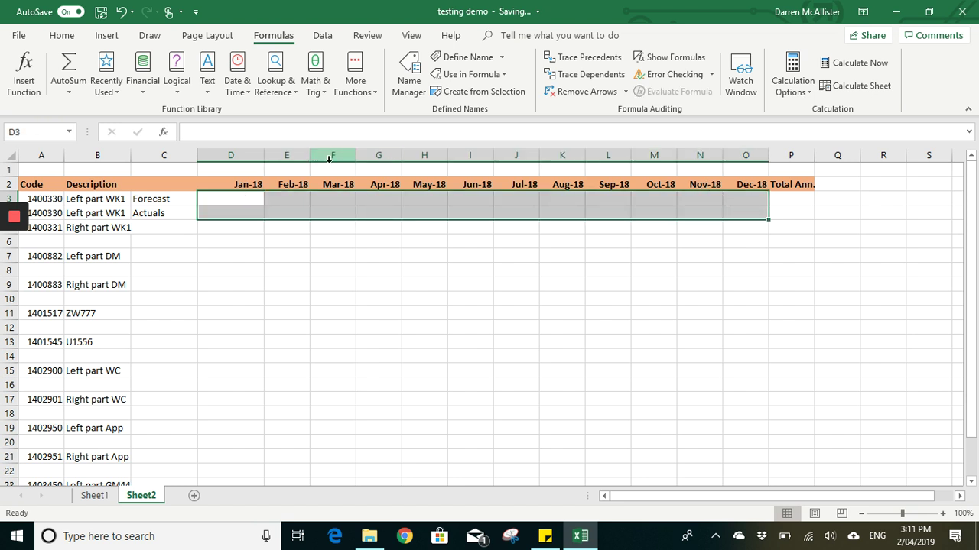
{"action": "left_click_drag", "start_coordinate": [229, 197], "coordinate": [748, 200]}
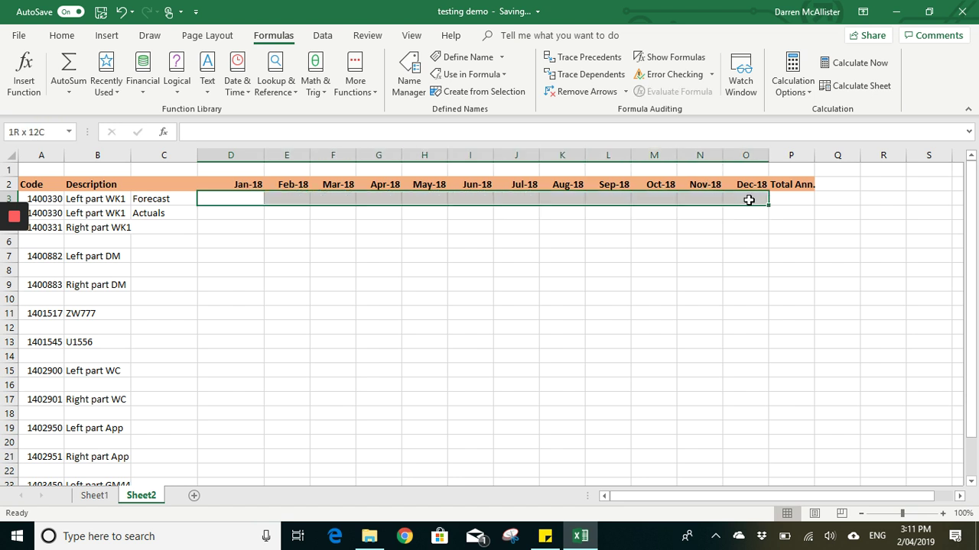
{"action": "left_click_drag", "start_coordinate": [222, 217], "coordinate": [760, 212]}
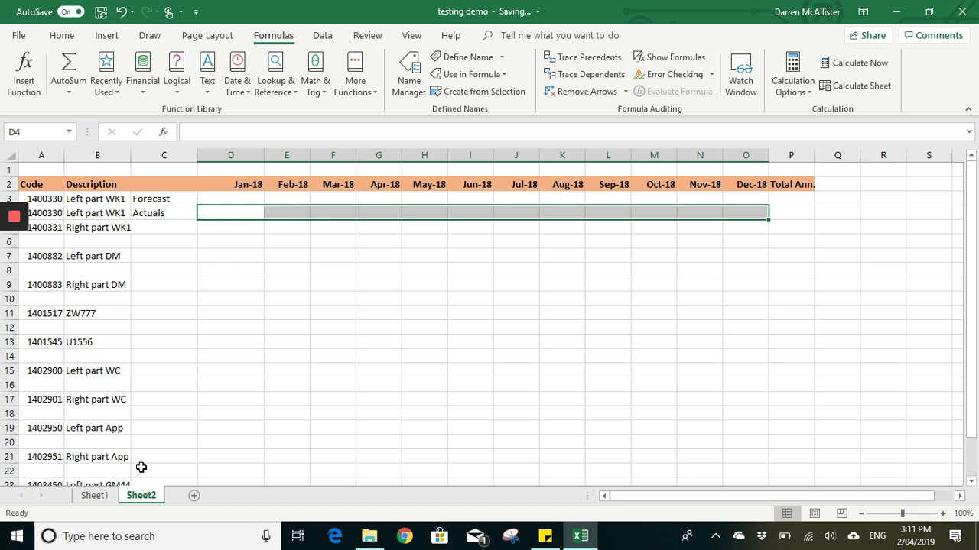
{"action": "left_click", "coordinate": [95, 497]}
{"action": "left_click", "coordinate": [155, 184]}
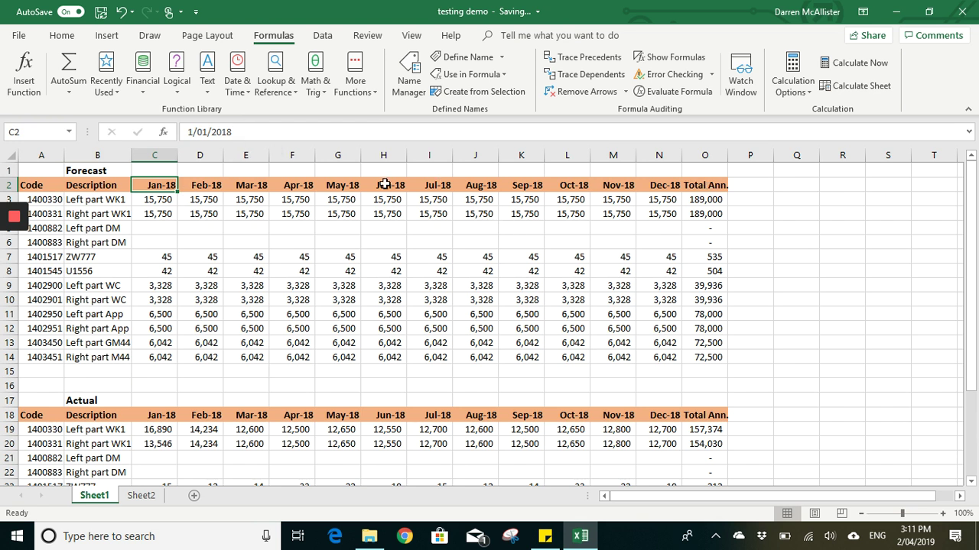
{"action": "left_click", "coordinate": [166, 200]}
{"action": "left_click", "coordinate": [206, 228]}
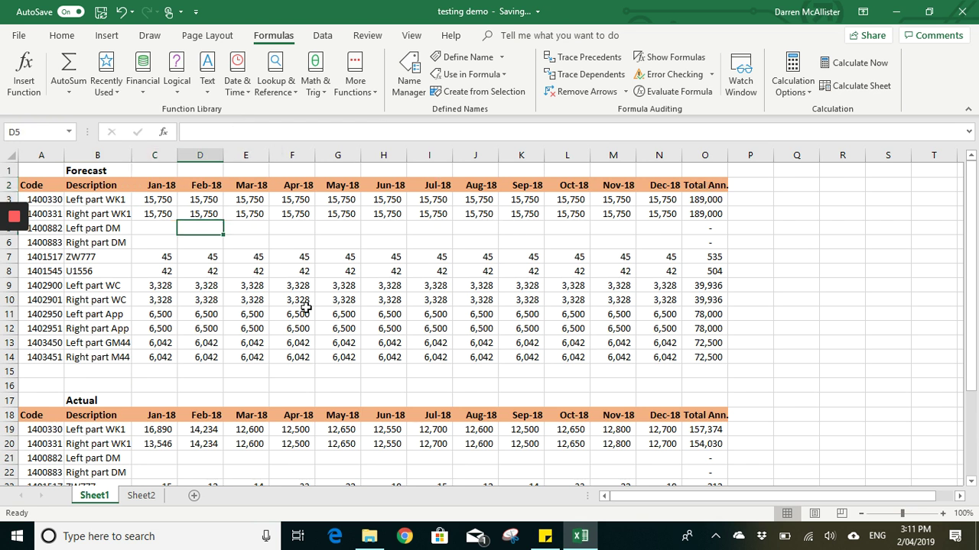
{"action": "left_click", "coordinate": [466, 331]}
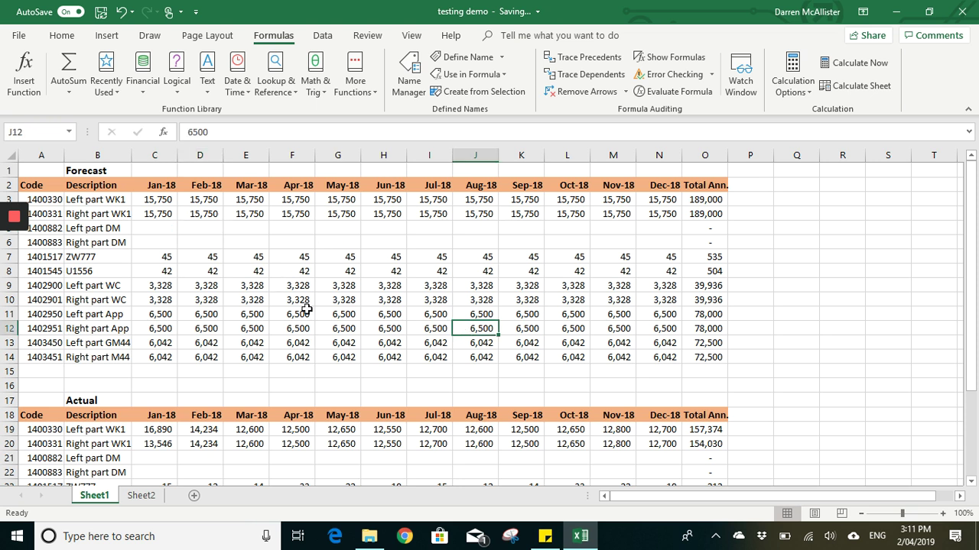
{"action": "scroll", "coordinate": [312, 309], "scroll_direction": "down", "scroll_amount": 2}
{"action": "scroll", "coordinate": [312, 309], "scroll_direction": "up", "scroll_amount": 2}
Copy the Jan-18 forecast for Left part WK1 from C3 on Sheet1 into D3 on Sheet2
{"action": "left_click", "coordinate": [142, 496]}
{"action": "left_click", "coordinate": [236, 200]}
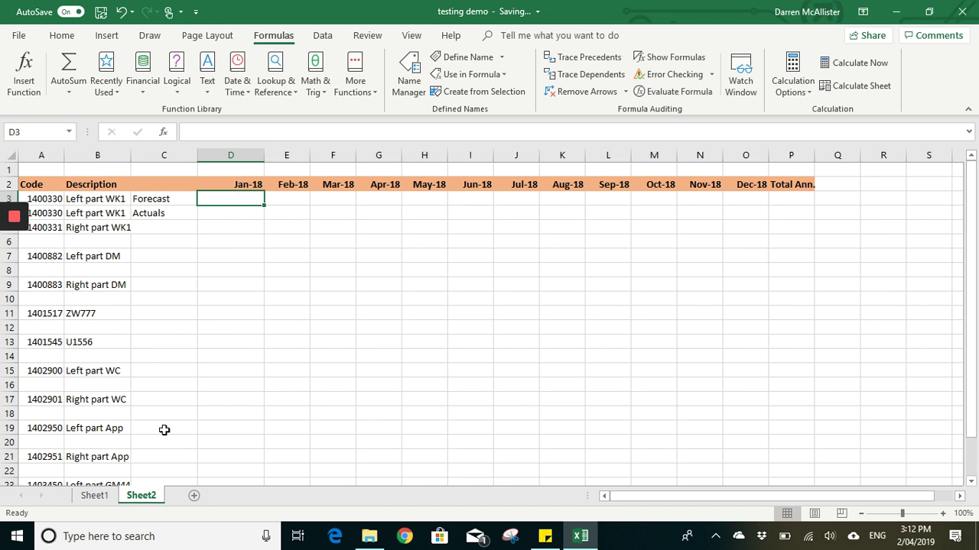
{"action": "left_click", "coordinate": [94, 496]}
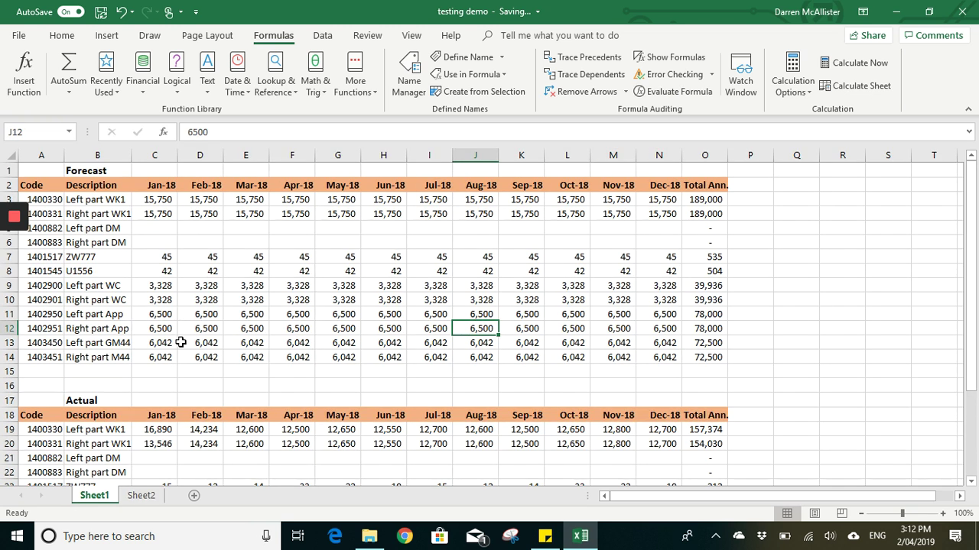
{"action": "left_click", "coordinate": [153, 199]}
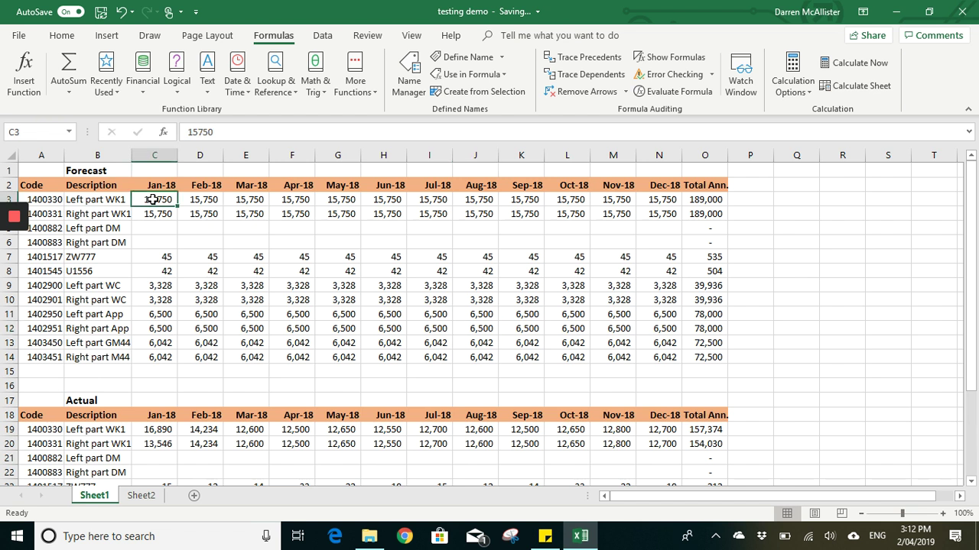
{"action": "right_click", "coordinate": [153, 199]}
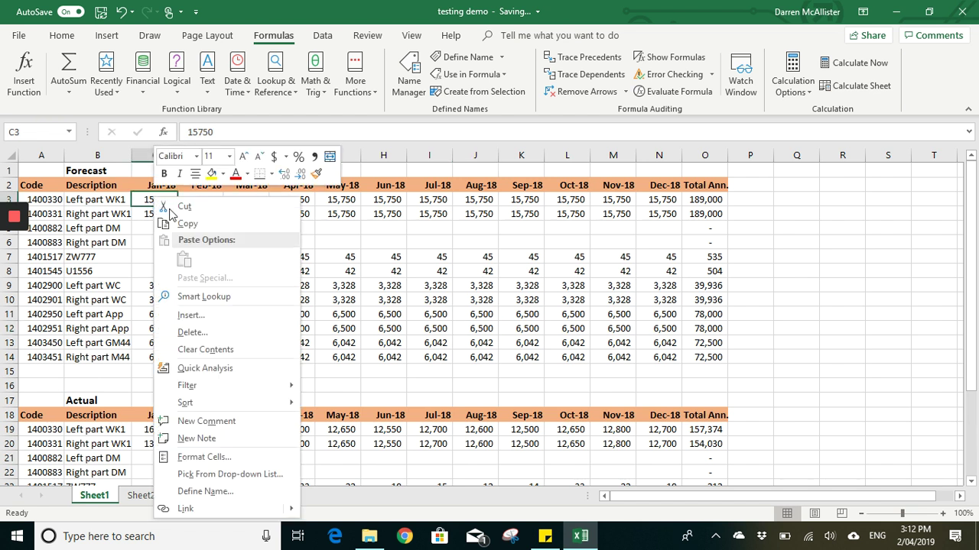
{"action": "left_click", "coordinate": [187, 224]}
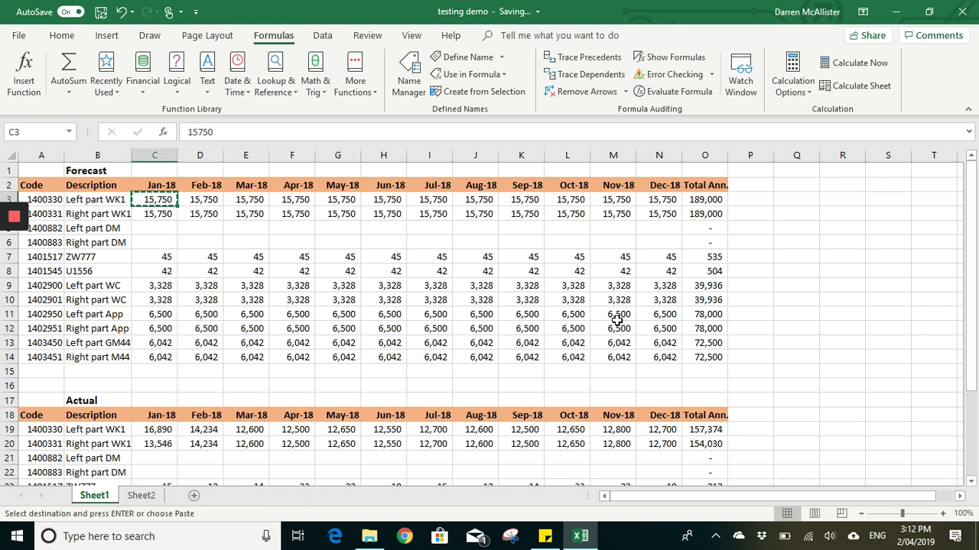
{"action": "left_click", "coordinate": [139, 496]}
{"action": "right_click", "coordinate": [243, 198]}
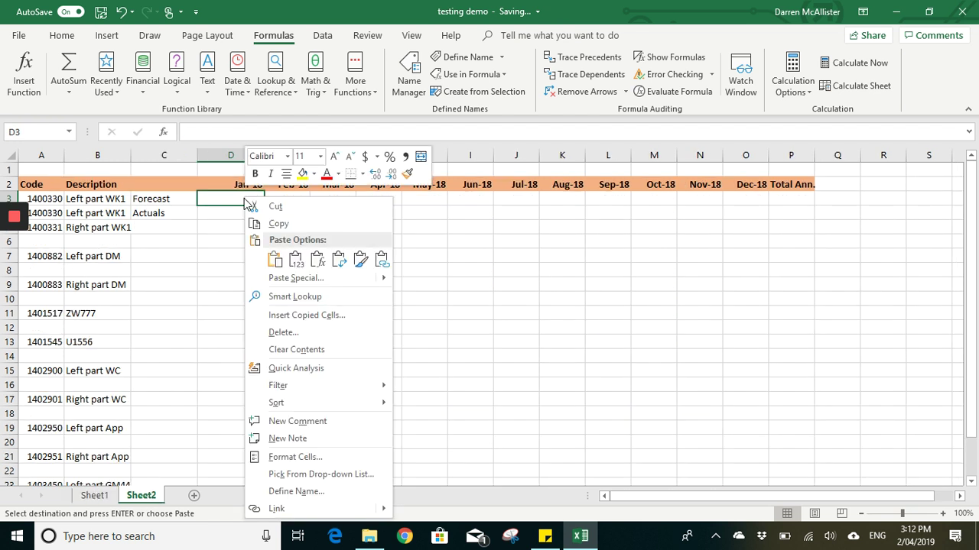
{"action": "left_click", "coordinate": [273, 257]}
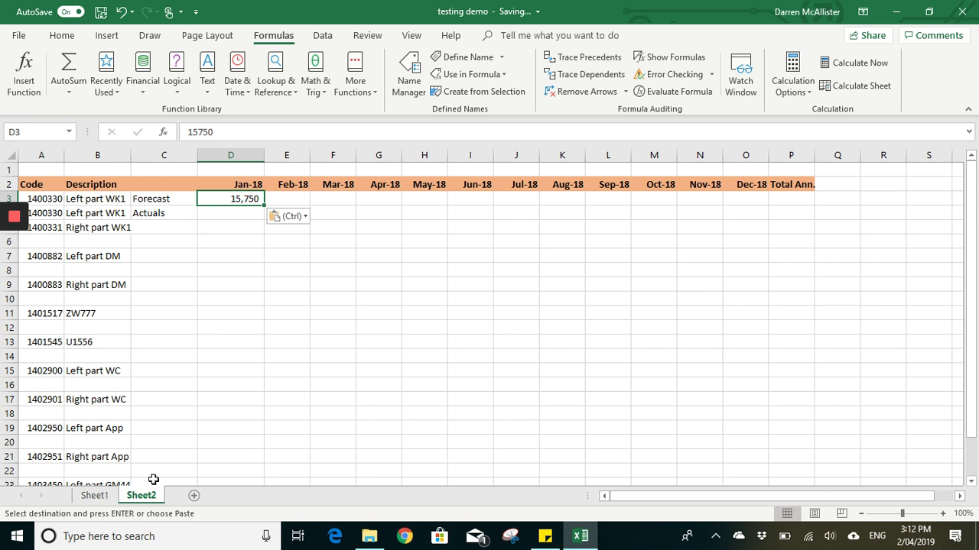
{"action": "left_click", "coordinate": [111, 499]}
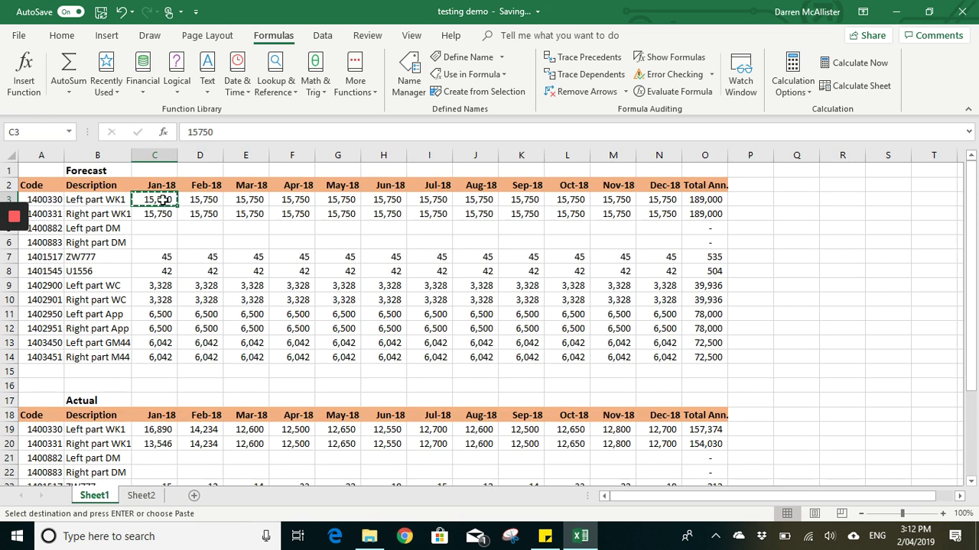
{"action": "key", "text": "Escape"}
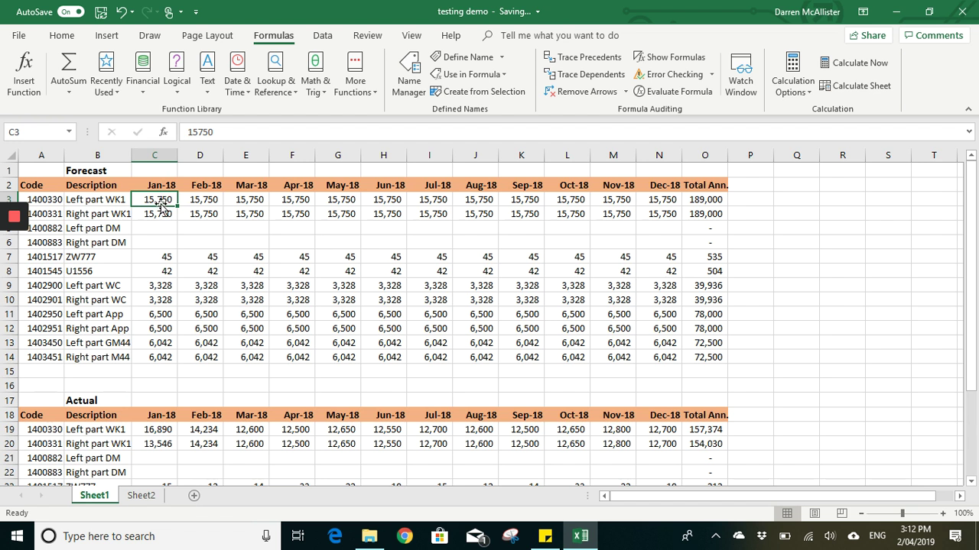
{"action": "left_click", "coordinate": [141, 495]}
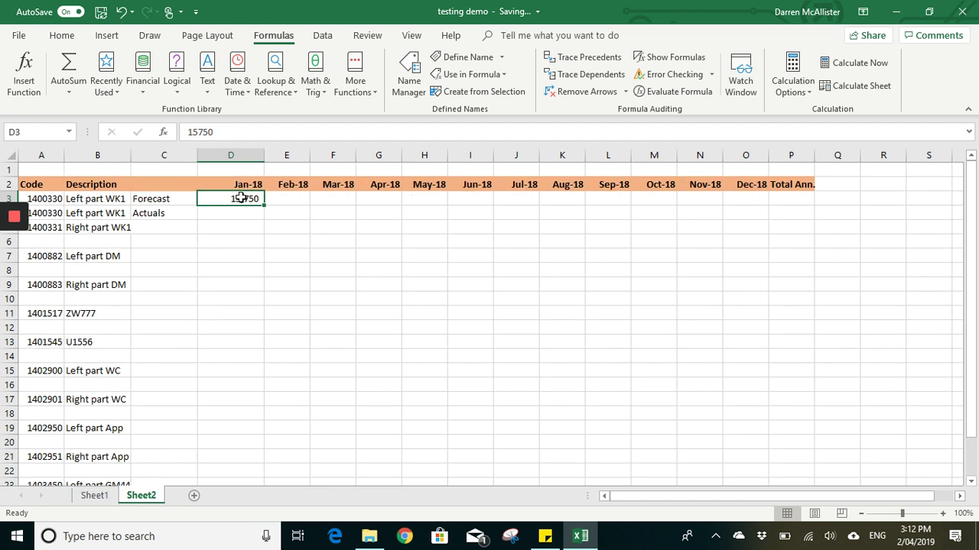
{"action": "left_click", "coordinate": [92, 496]}
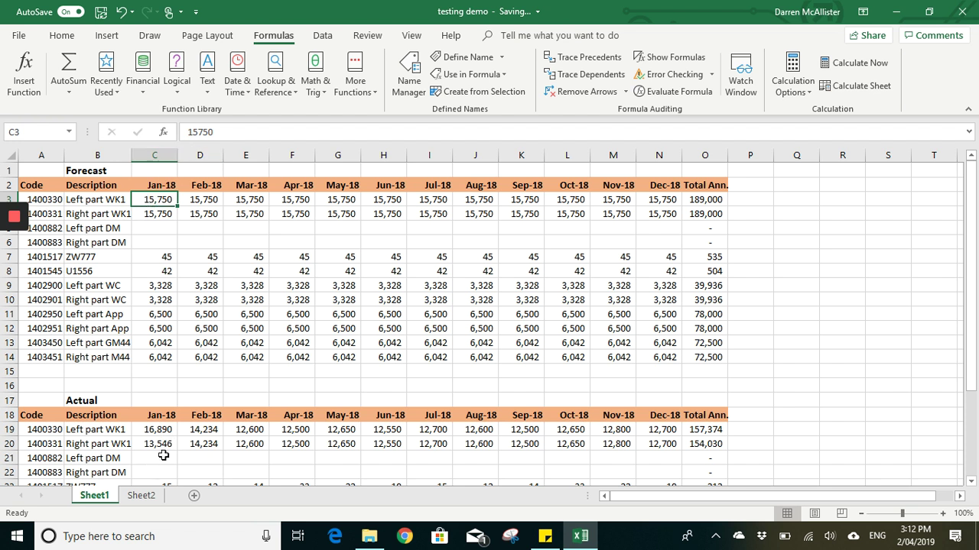
{"action": "left_click", "coordinate": [142, 496]}
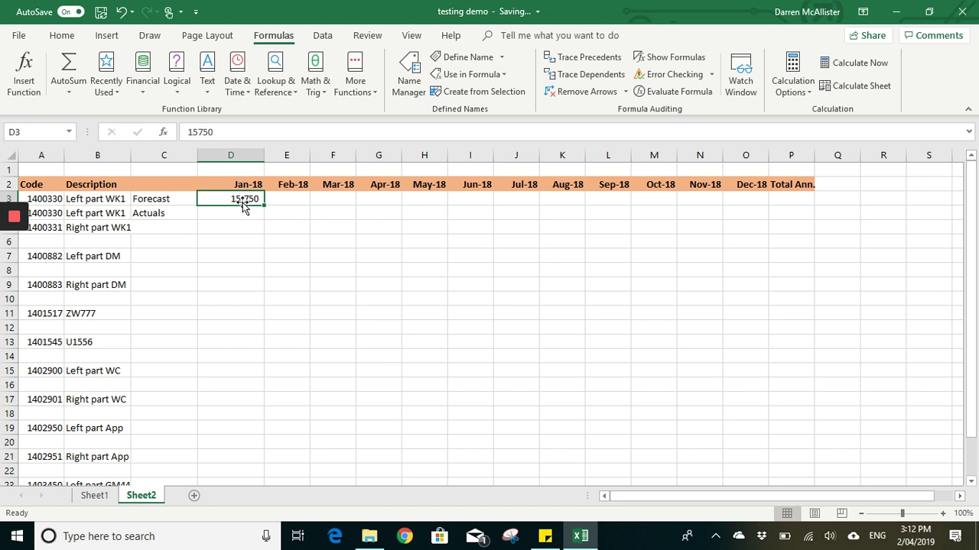
{"action": "left_click_drag", "start_coordinate": [227, 131], "coordinate": [110, 130]}
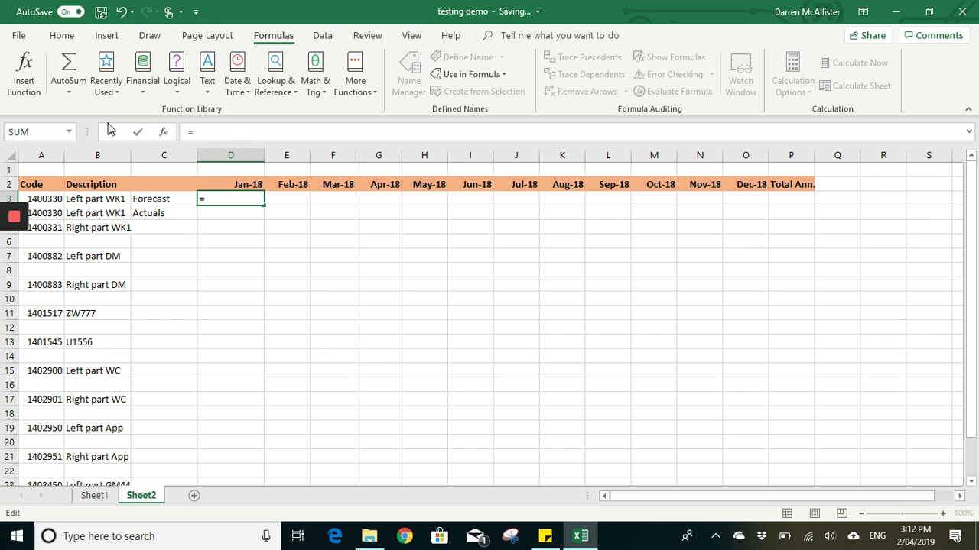
{"action": "type", "text": "vlooku"}
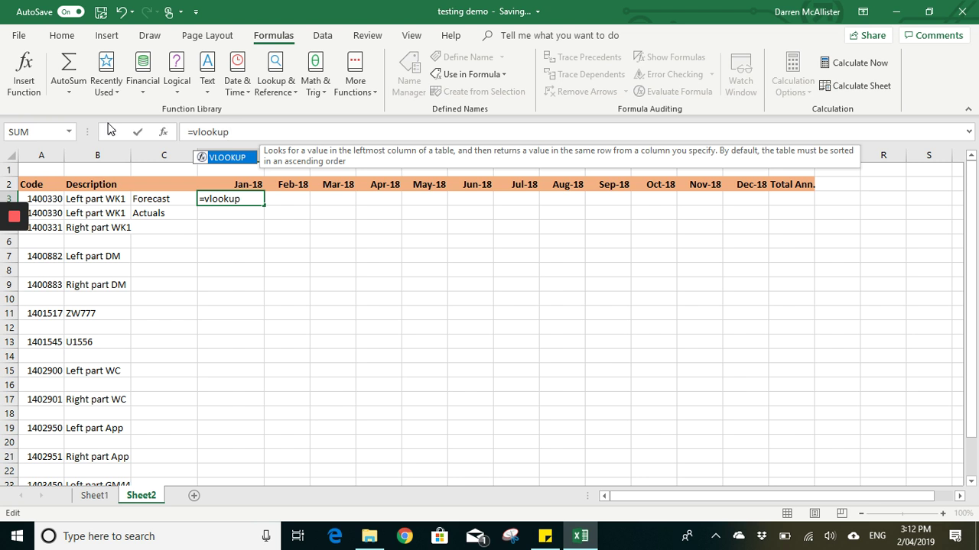
{"action": "type", "text": "p"}
{"action": "key", "text": "Tab"}
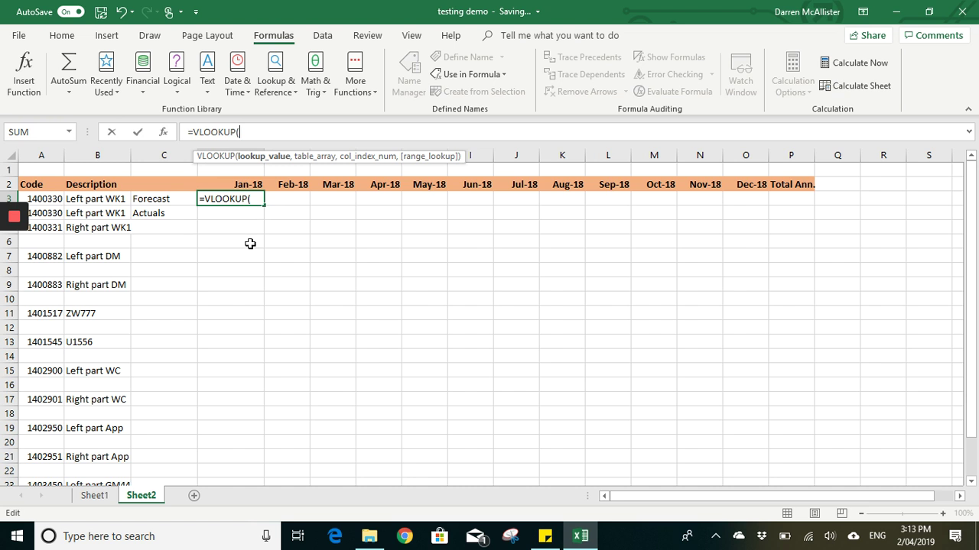
{"action": "left_click", "coordinate": [94, 496]}
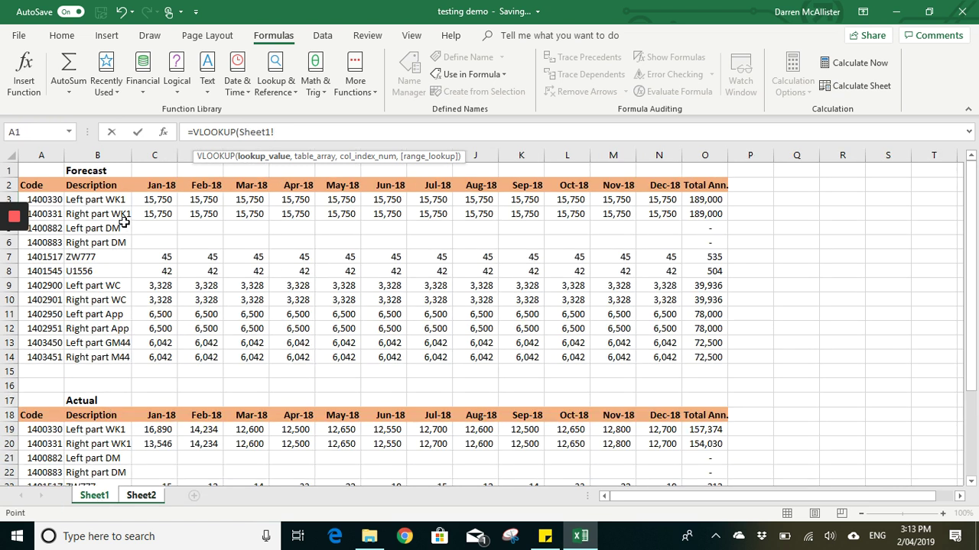
{"action": "key", "text": "Escape"}
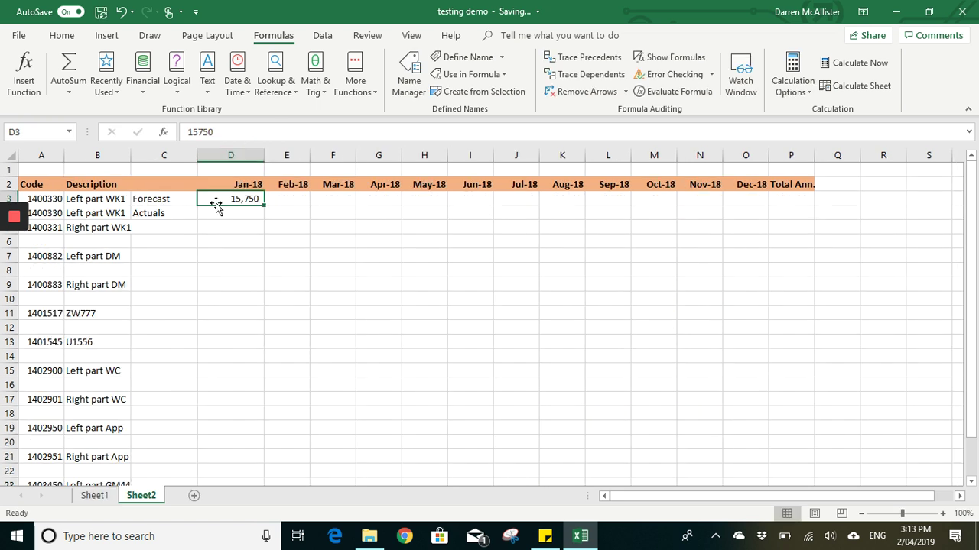
Examine the Forecast table on Sheet1, selecting its part codes and its full range A2:O14 with headers
{"action": "left_click", "coordinate": [98, 501]}
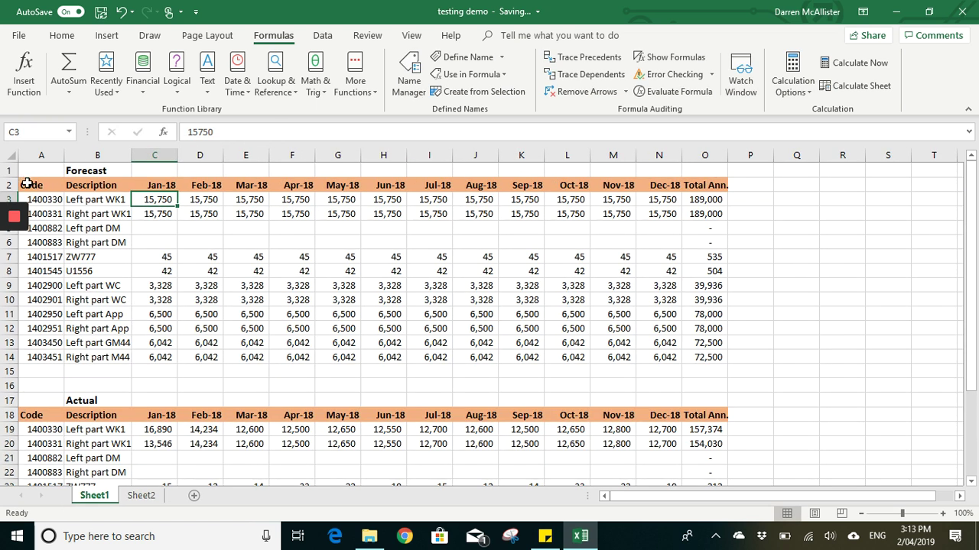
{"action": "left_click_drag", "start_coordinate": [26, 183], "coordinate": [706, 356]}
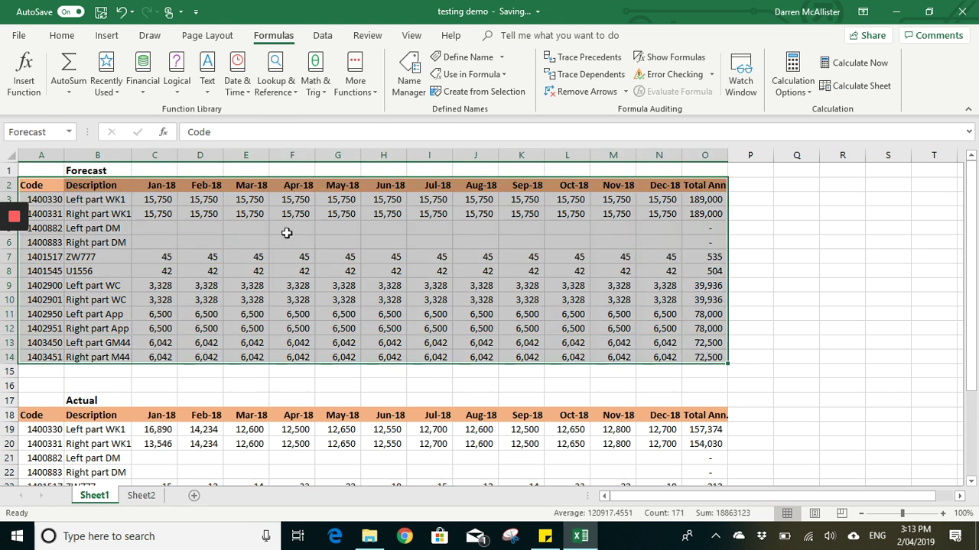
{"action": "left_click", "coordinate": [43, 201]}
{"action": "left_click", "coordinate": [46, 344], "text": "shift"}
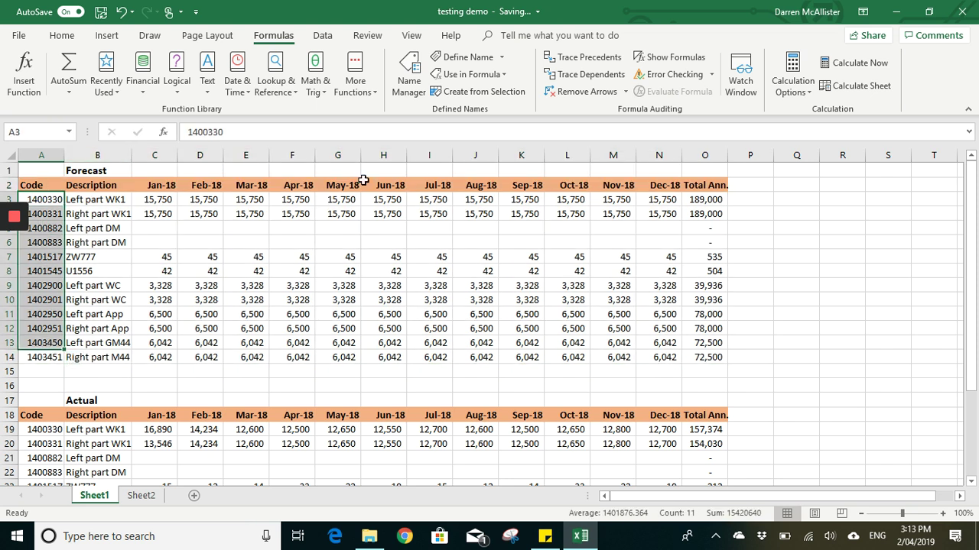
{"action": "left_click", "coordinate": [37, 185]}
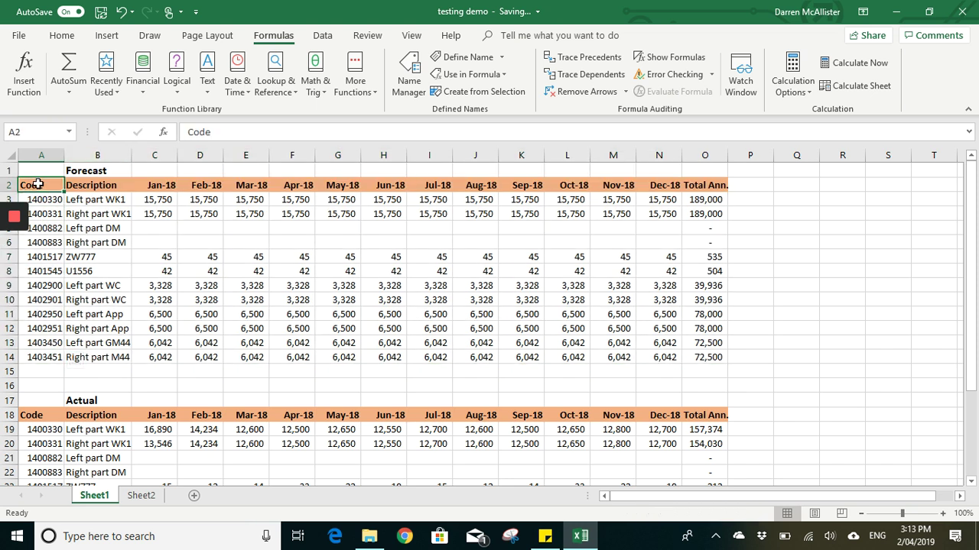
{"action": "left_click_drag", "start_coordinate": [54, 186], "coordinate": [695, 356]}
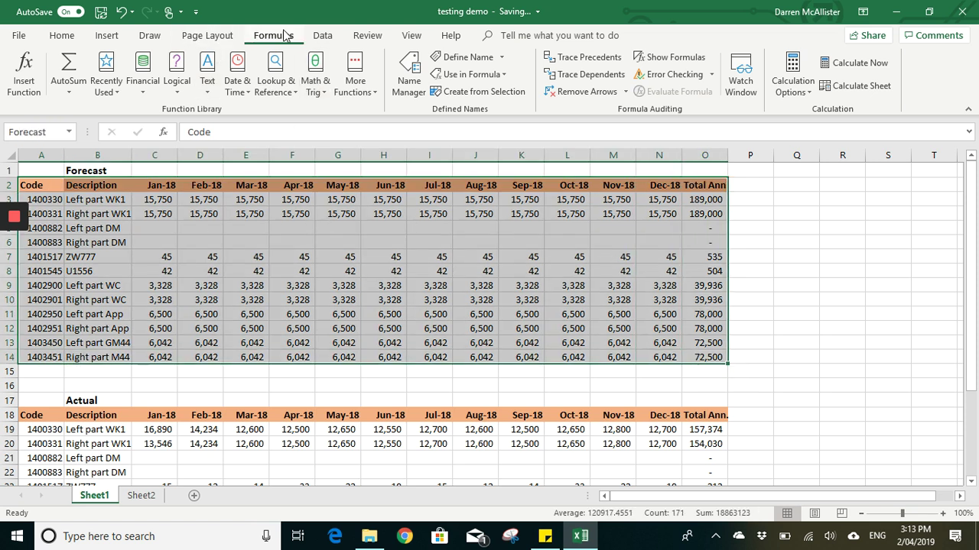
Inspect the cell range that the defined name Forecast refers to in the Name Manager
{"action": "left_click", "coordinate": [413, 77]}
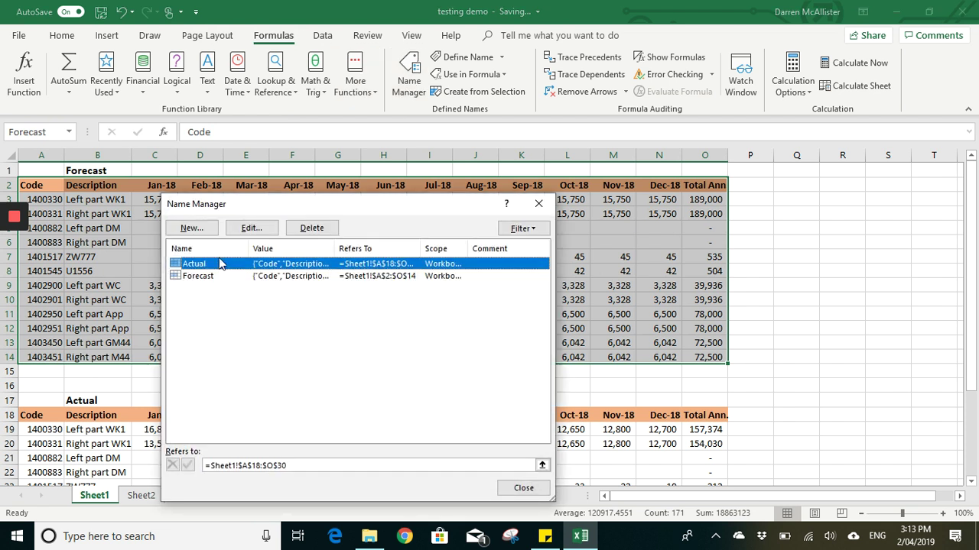
{"action": "left_click", "coordinate": [202, 278]}
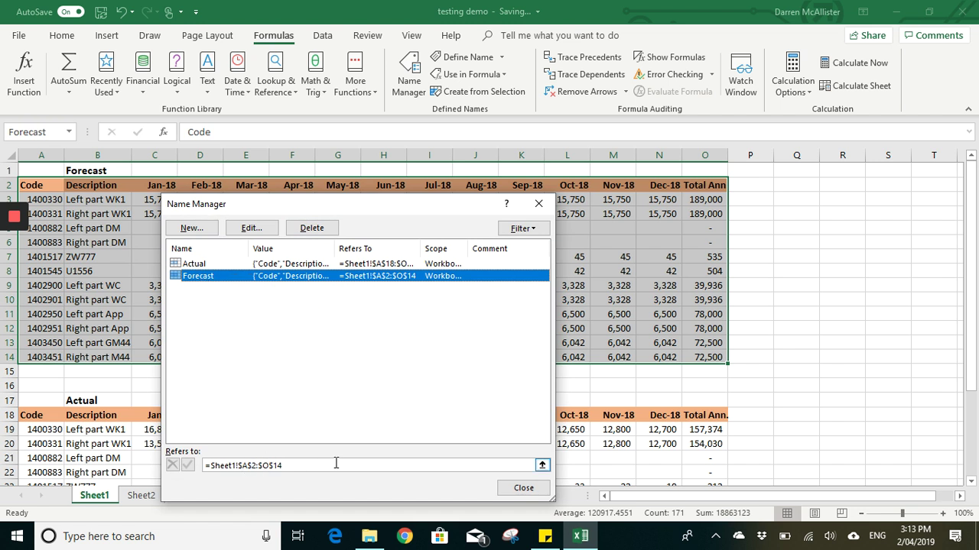
{"action": "left_click", "coordinate": [542, 465]}
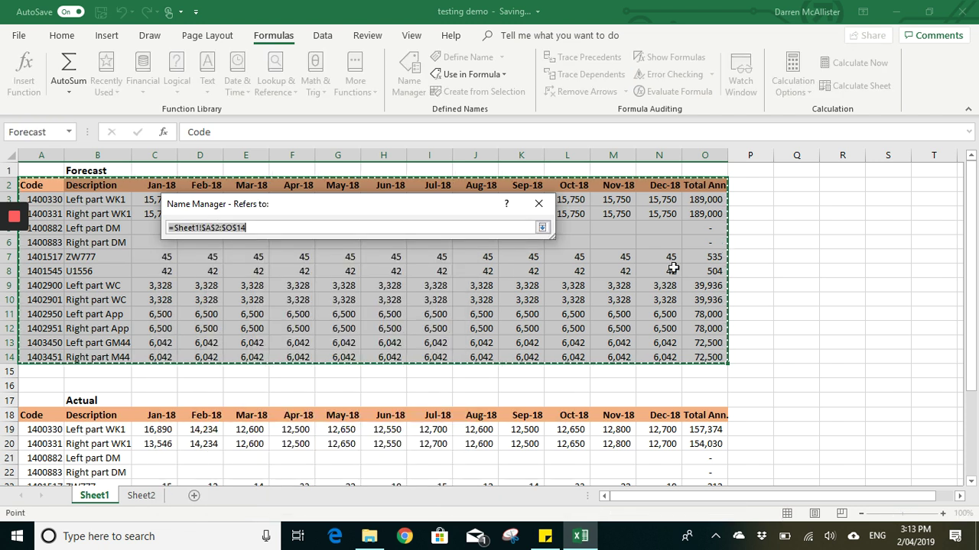
{"action": "mouse_move", "coordinate": [15, 306]}
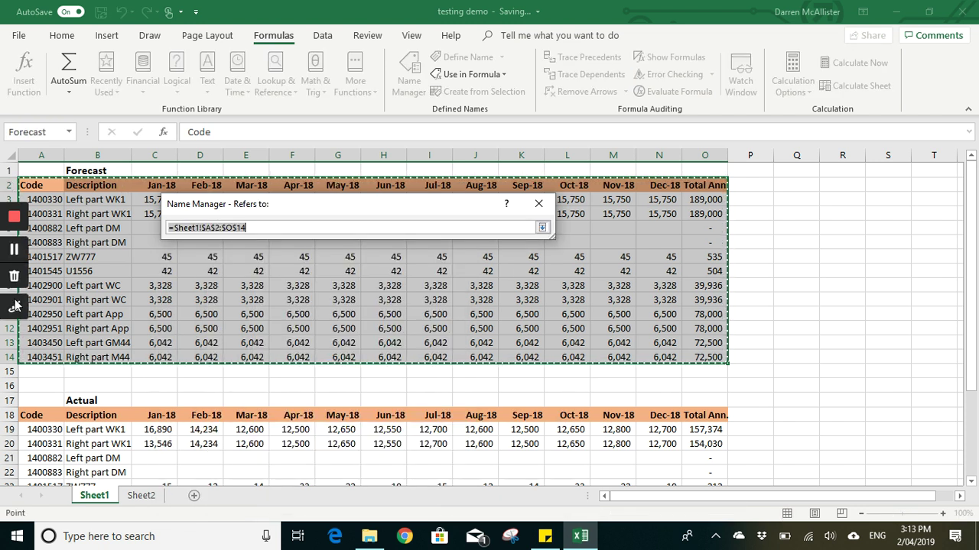
{"action": "left_click", "coordinate": [542, 229]}
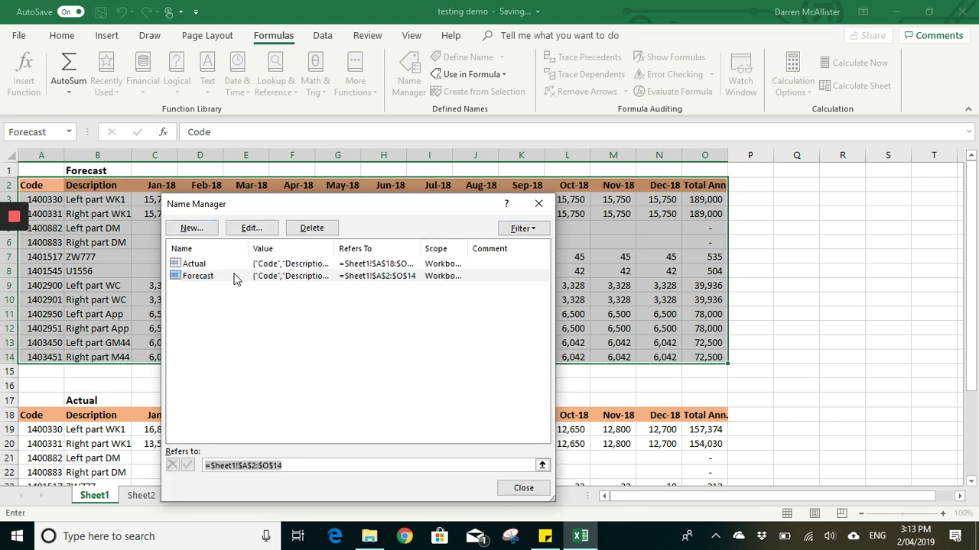
Inspect the cell range behind the defined name Actual without adding a new name, and close the Name Manager
{"action": "left_click", "coordinate": [197, 266]}
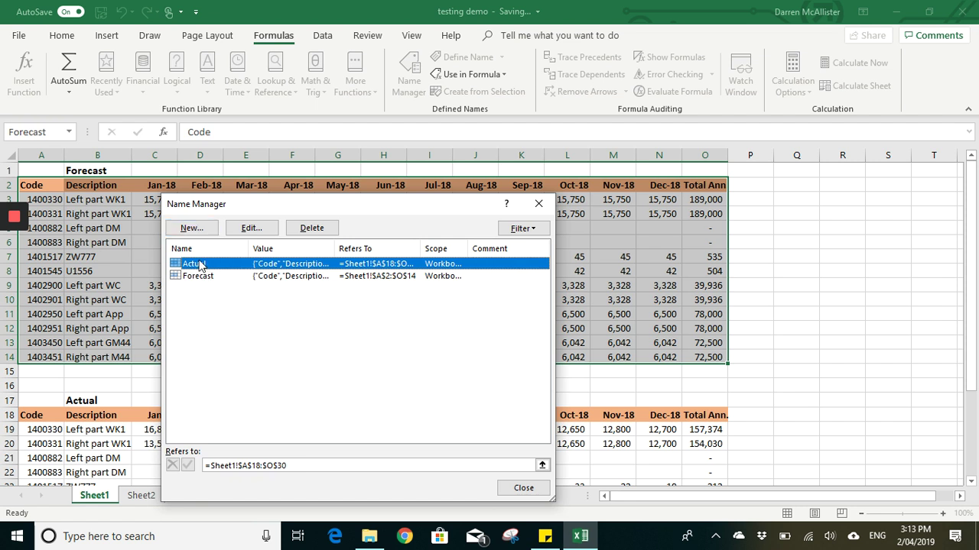
{"action": "left_click", "coordinate": [197, 230]}
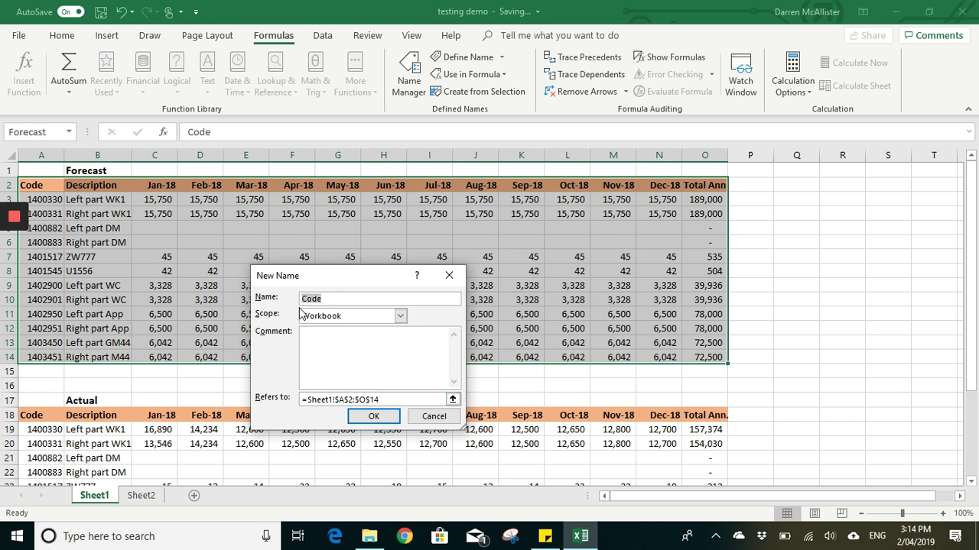
{"action": "left_click", "coordinate": [425, 418]}
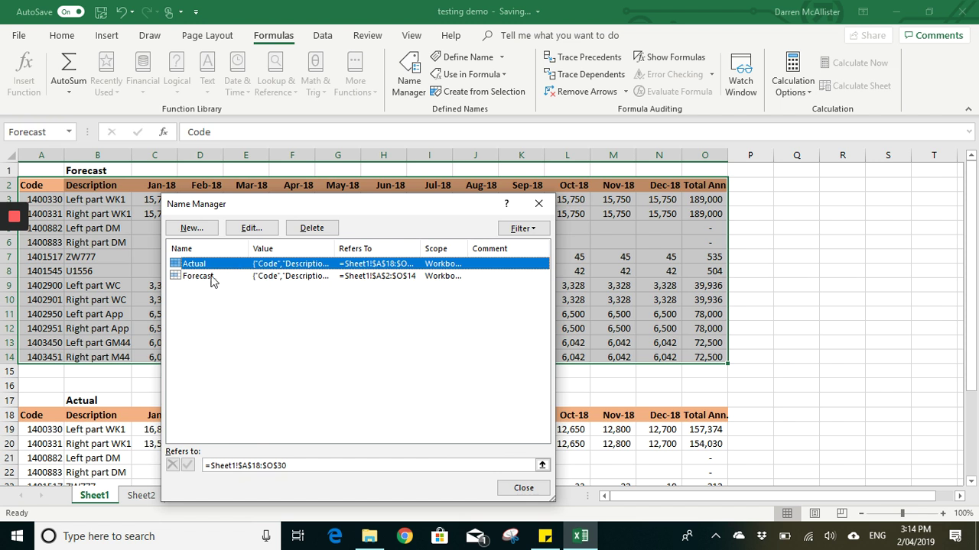
{"action": "key", "text": "Escape"}
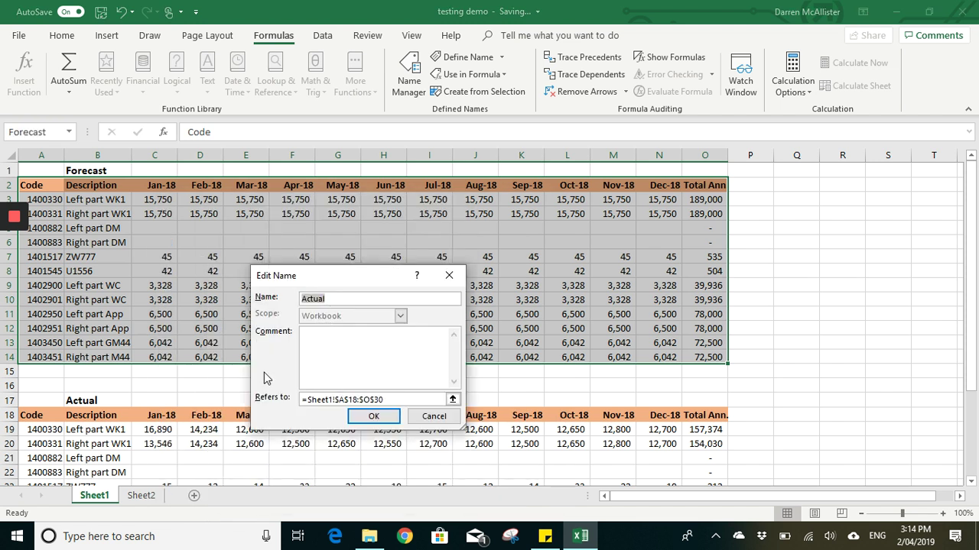
{"action": "left_click", "coordinate": [455, 402]}
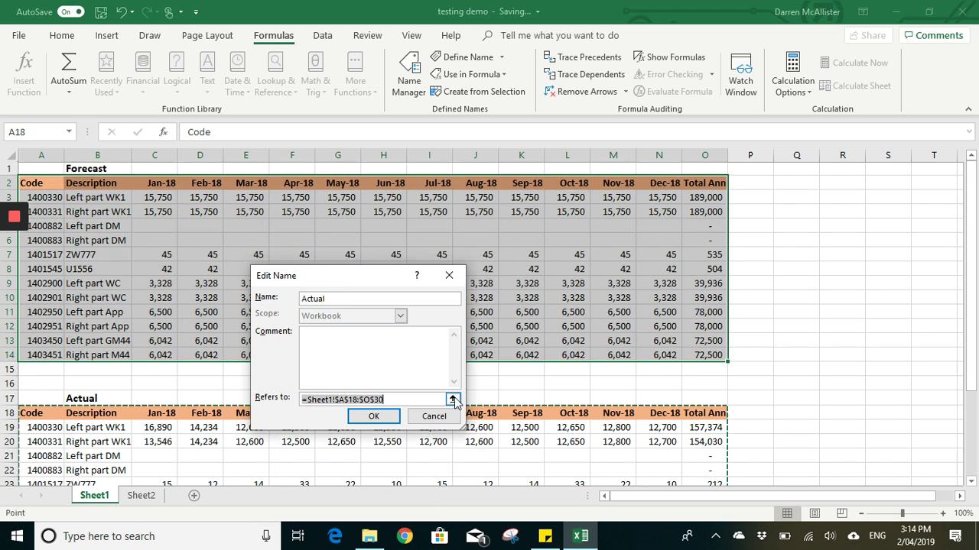
{"action": "scroll", "coordinate": [454, 401], "scroll_direction": "down", "scroll_amount": 3}
{"action": "left_click", "coordinate": [452, 400]}
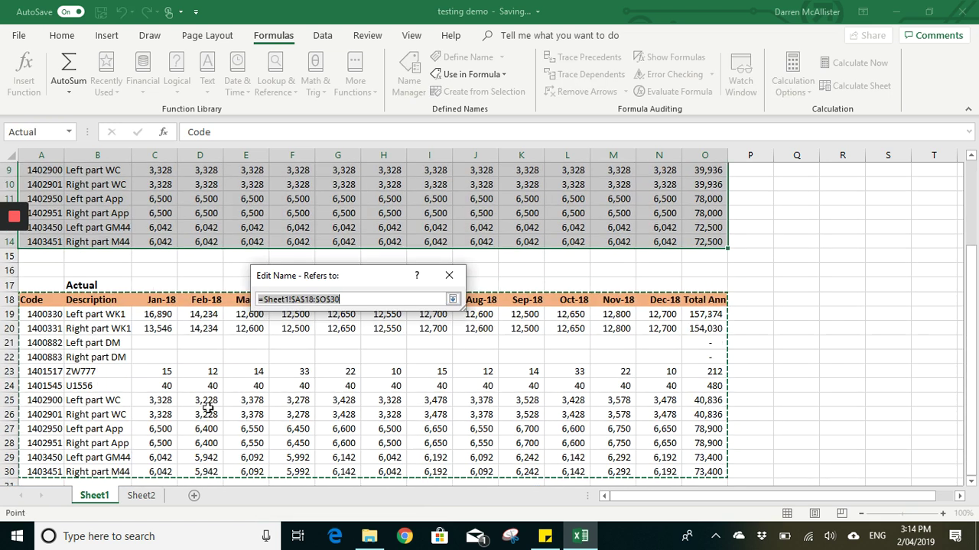
{"action": "left_click", "coordinate": [453, 299]}
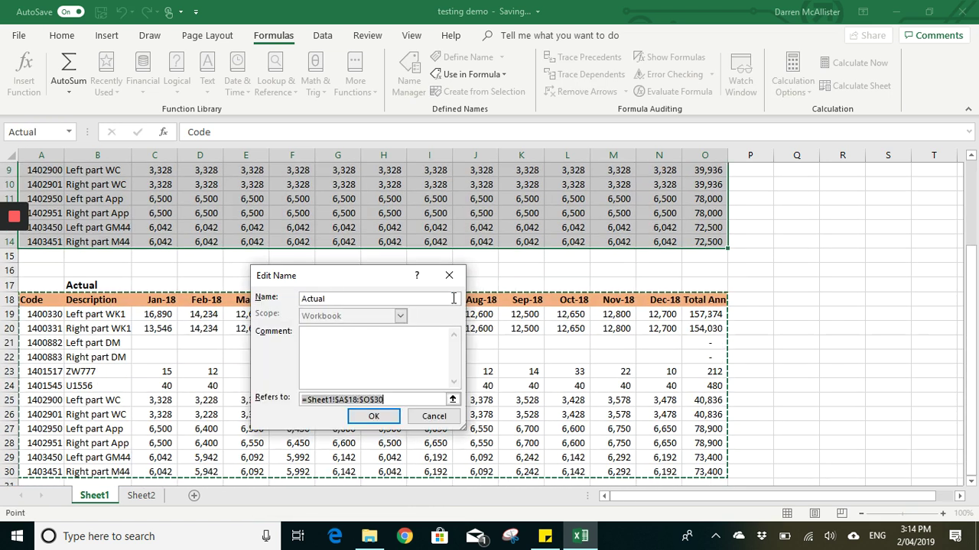
{"action": "left_click", "coordinate": [374, 416]}
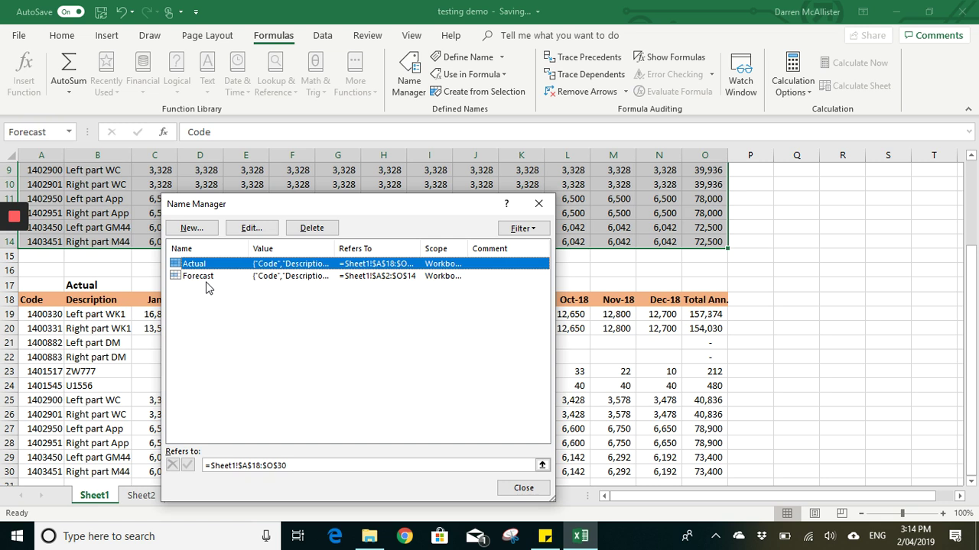
{"action": "left_click", "coordinate": [520, 489]}
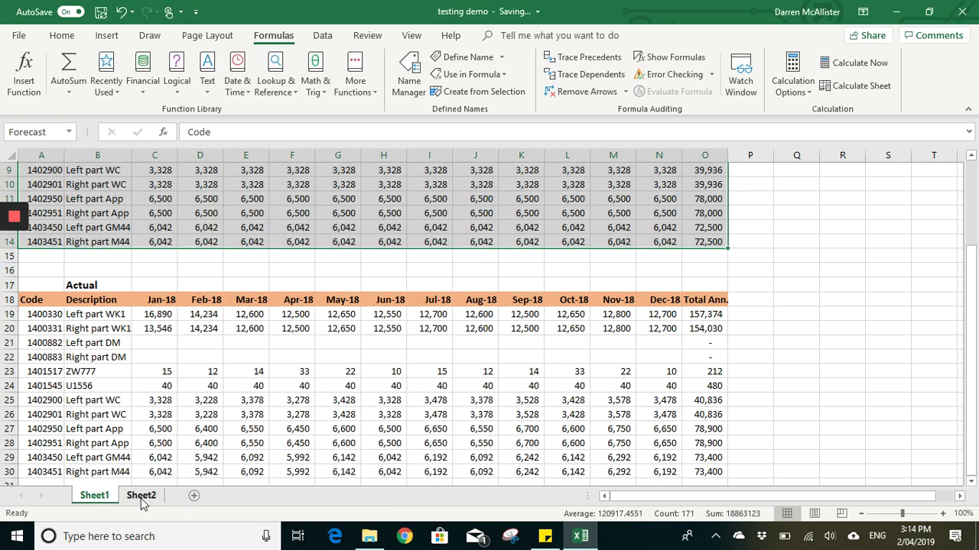
Clear the Jan-18 Forecast value for Left part WK1 from D3 on Sheet2
{"action": "left_click", "coordinate": [141, 497]}
{"action": "key", "text": "Delete"}
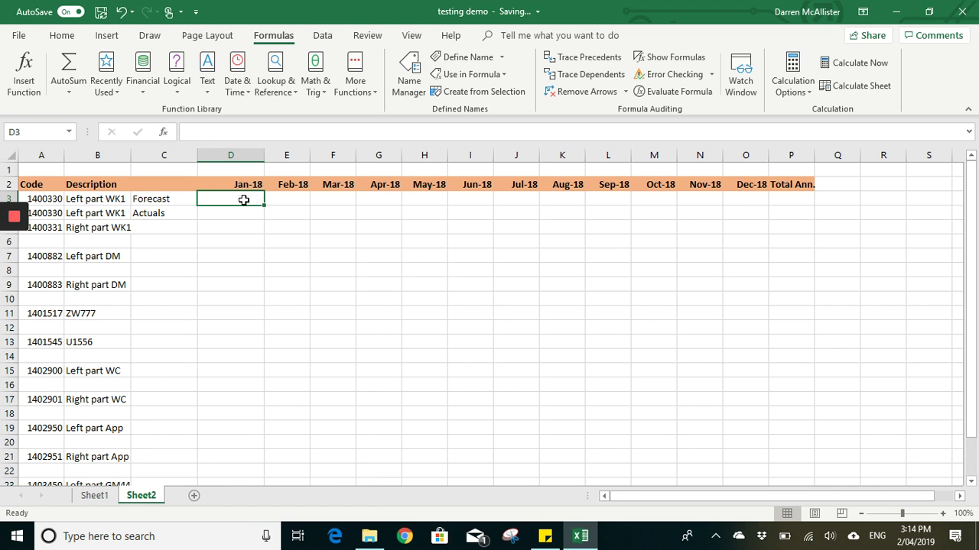
{"action": "left_click", "coordinate": [240, 218]}
Start a VLOOKUP formula in D3 on Sheet2 with the part code in A3 as the lookup value
{"action": "left_click", "coordinate": [232, 201]}
{"action": "type", "text": "=vlook"}
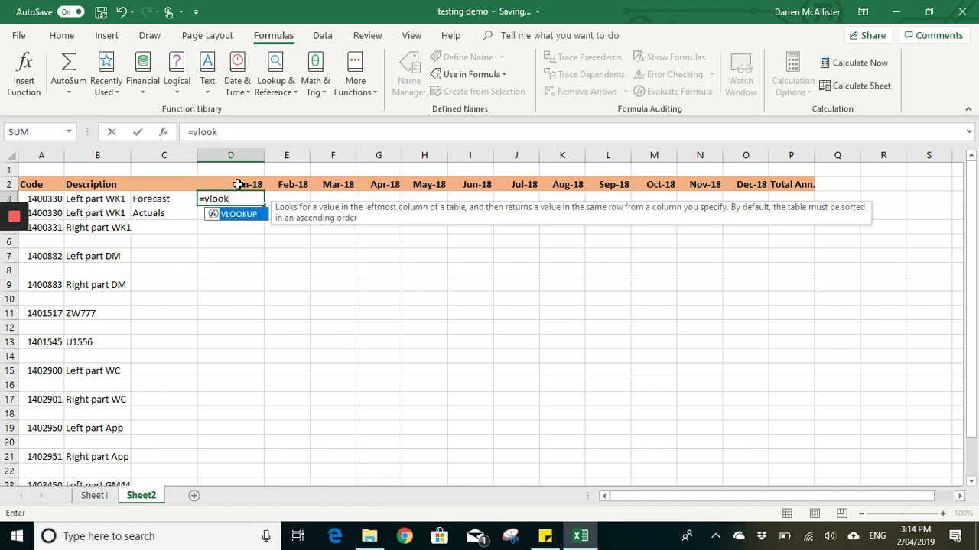
{"action": "type", "text": "upo"}
{"action": "key", "text": "BackSpace"}
{"action": "key", "text": "Tab"}
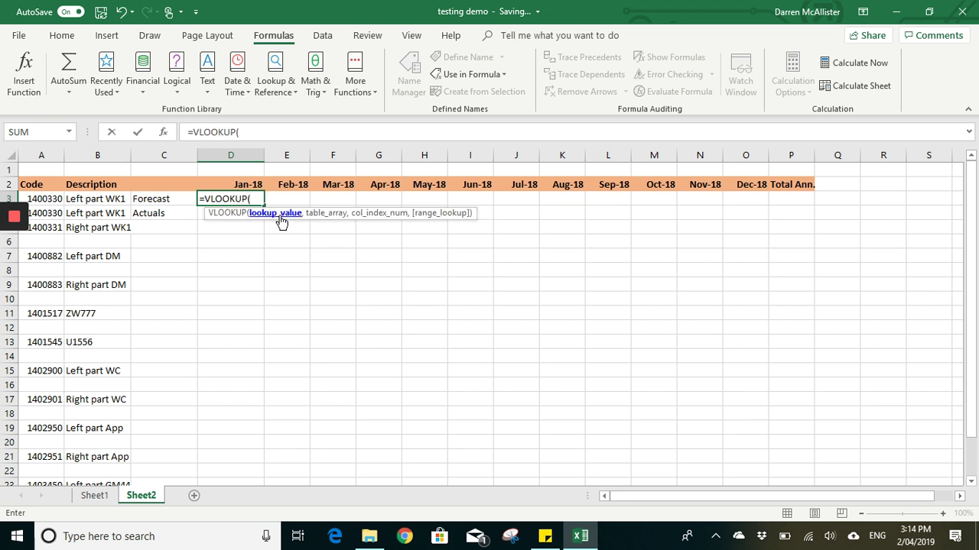
{"action": "left_click", "coordinate": [49, 198]}
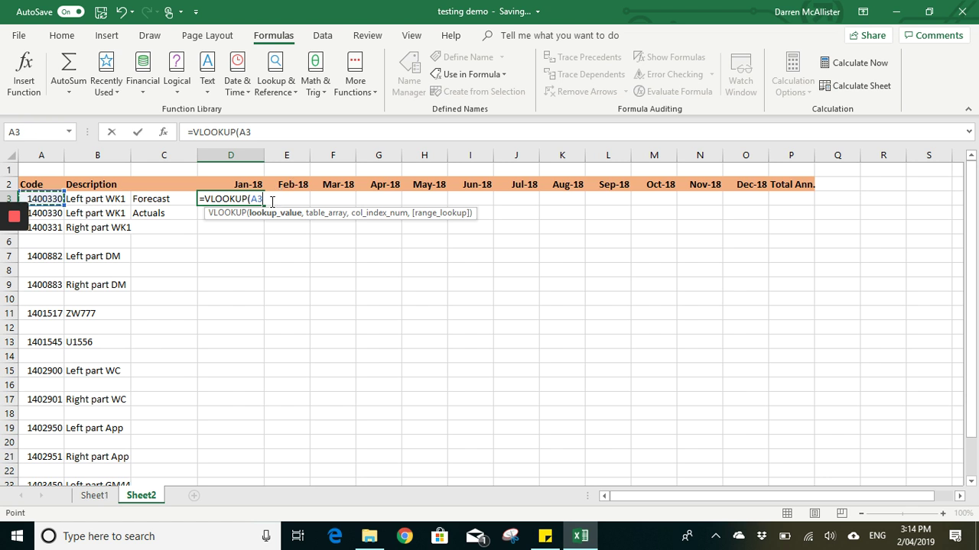
{"action": "type", "text": ","}
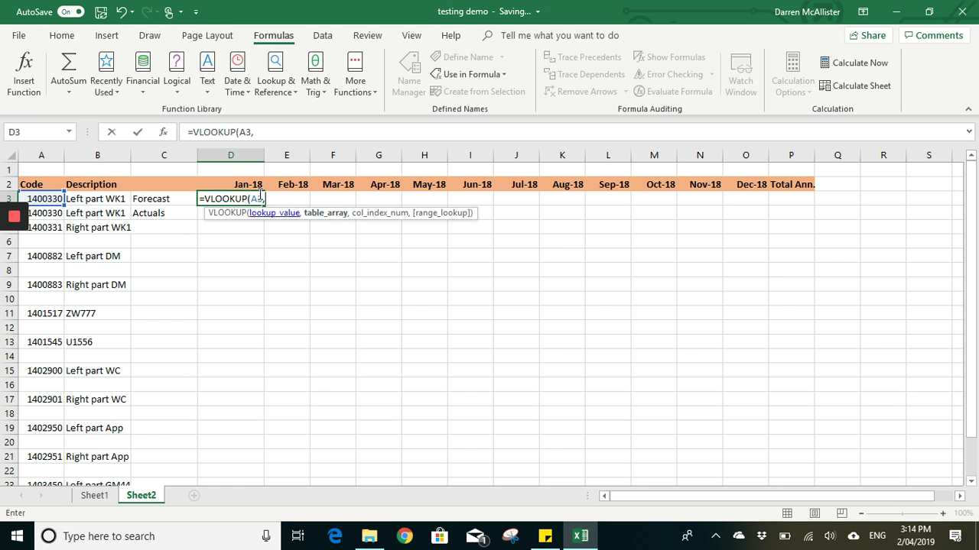
Set the table array of the D3 VLOOKUP formula to the named range Forecast
{"action": "left_click", "coordinate": [156, 195]}
{"action": "key", "text": "BackSpace"}
{"action": "key", "text": "BackSpace"}
{"action": "type", "text": "for"}
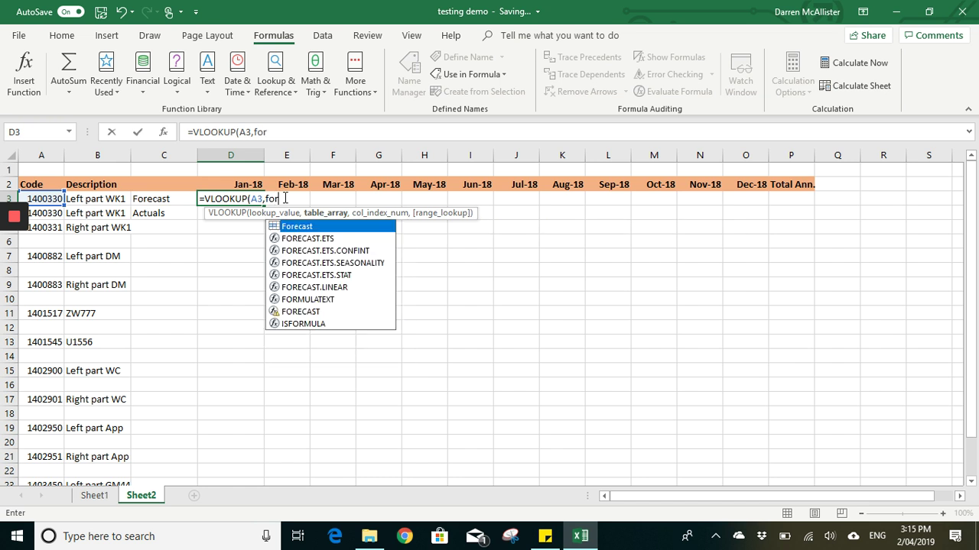
{"action": "double_click", "coordinate": [302, 228]}
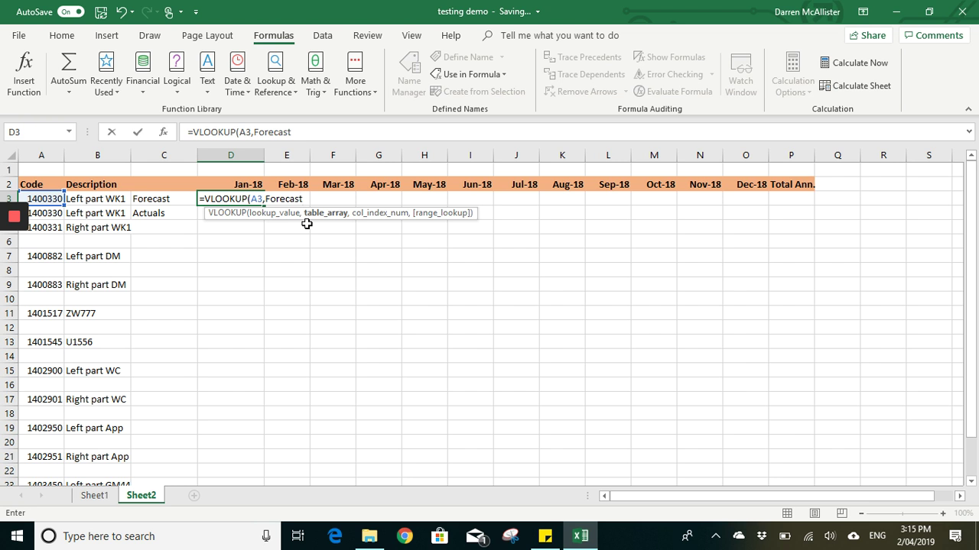
{"action": "type", "text": ","}
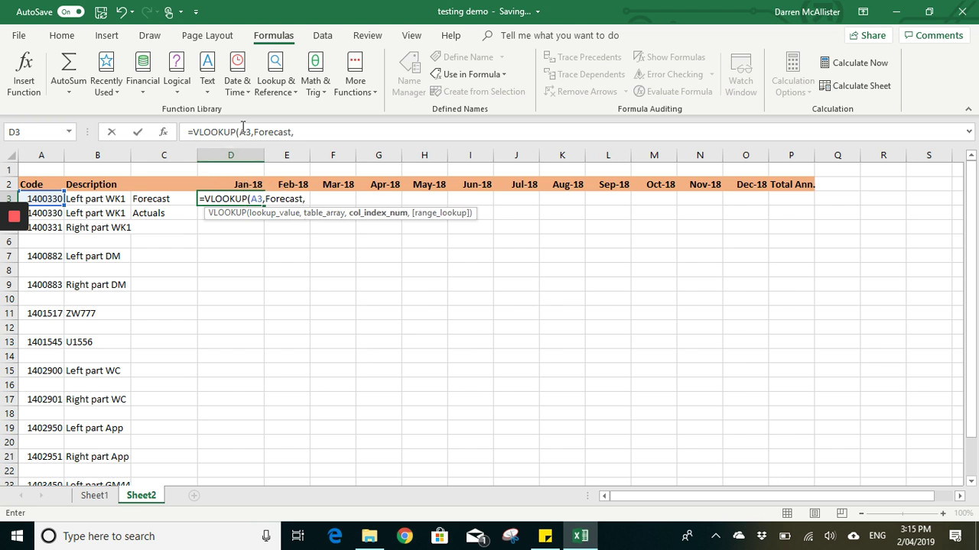
Check the Forecast columns on Sheet1, remove the stray sheet reference, and set the D3 VLOOKUP column index to 3 on Sheet2
{"action": "left_click", "coordinate": [95, 495]}
{"action": "scroll", "coordinate": [175, 253], "scroll_direction": "up", "scroll_amount": 3}
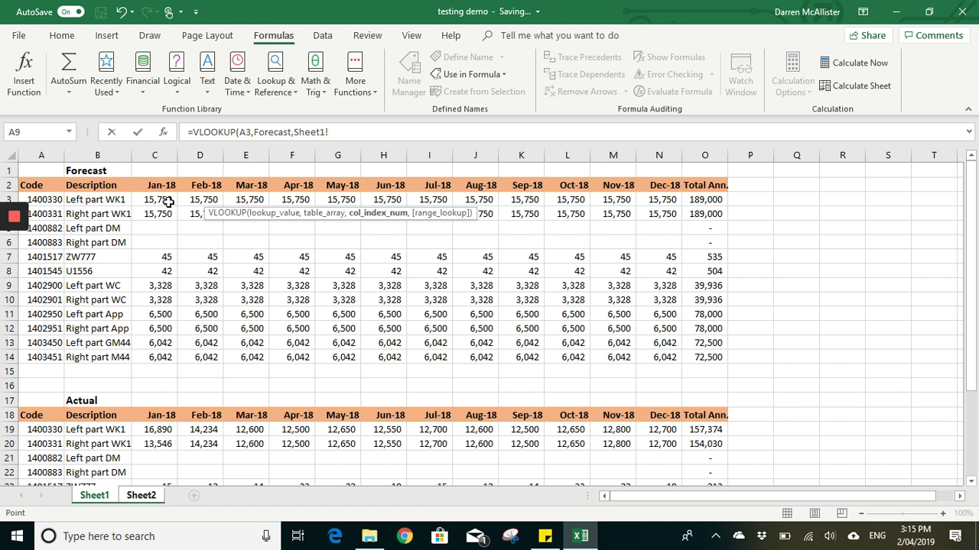
{"action": "left_click", "coordinate": [139, 496]}
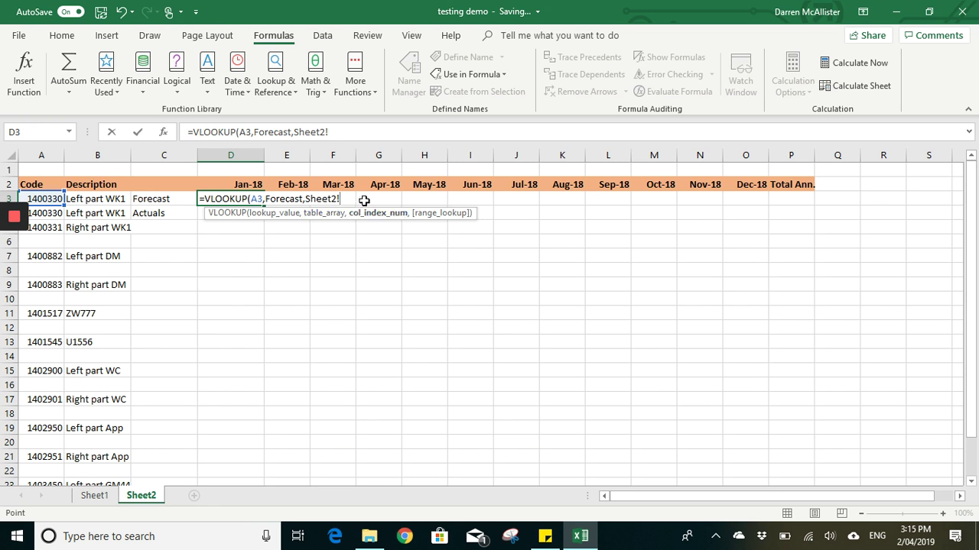
{"action": "key", "text": "BackSpace"}
{"action": "key", "text": "BackSpace"}
{"action": "key", "text": "BackSpace"}
{"action": "key", "text": "BackSpace"}
{"action": "key", "text": "BackSpace"}
{"action": "key", "text": "BackSpace"}
{"action": "key", "text": "BackSpace"}
{"action": "type", "text": "3,"}
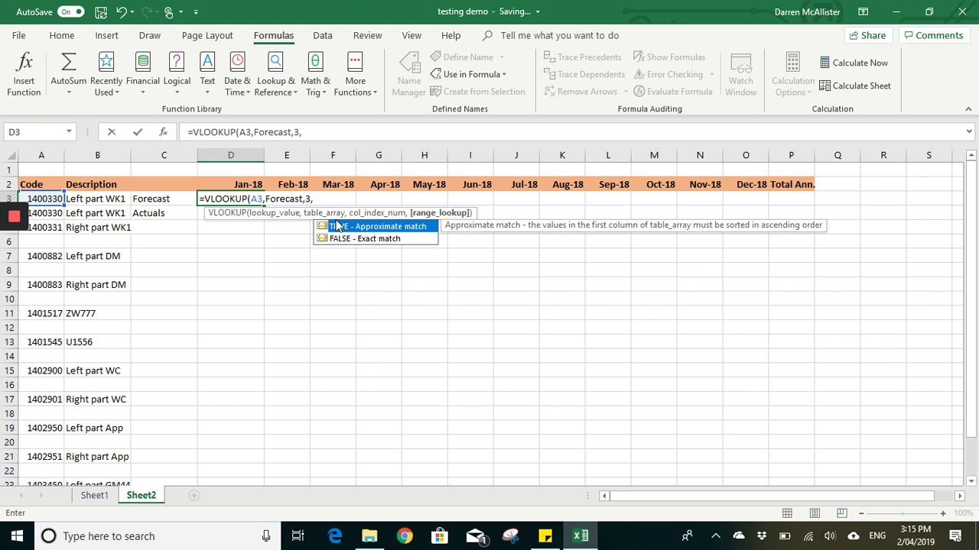
Set the range lookup of the D3 VLOOKUP formula to FALSE for an exact match and complete the formula
{"action": "key", "text": "Down"}
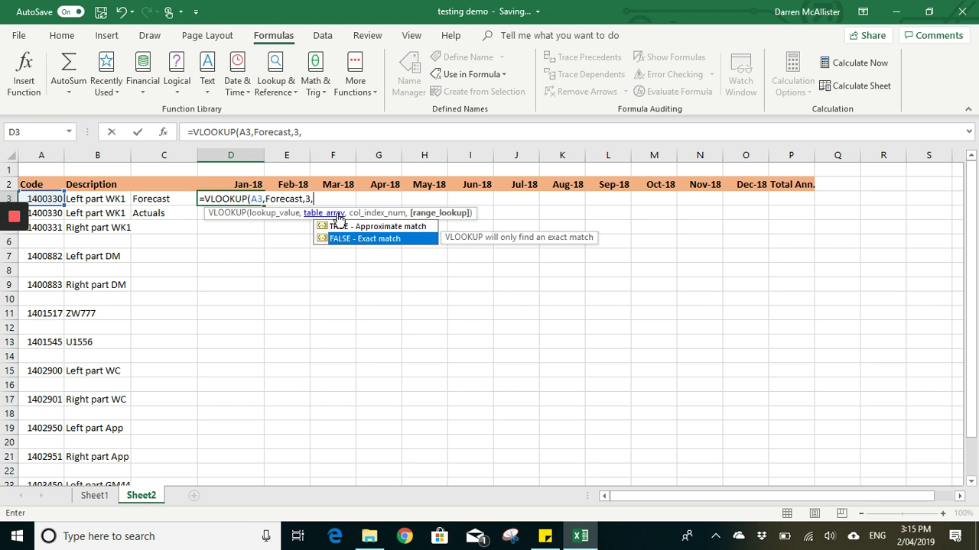
{"action": "key", "text": "Tab"}
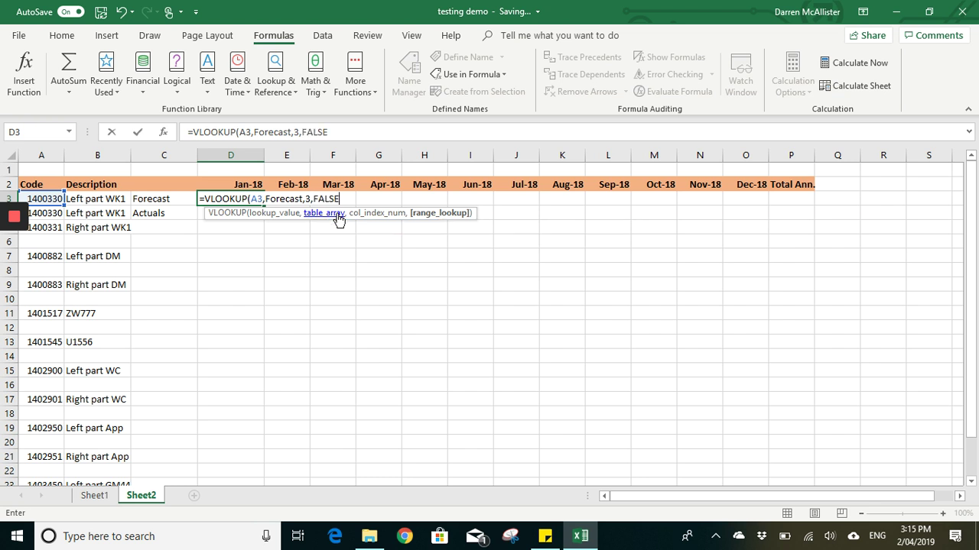
{"action": "type", "text": ")"}
{"action": "key", "text": "Return"}
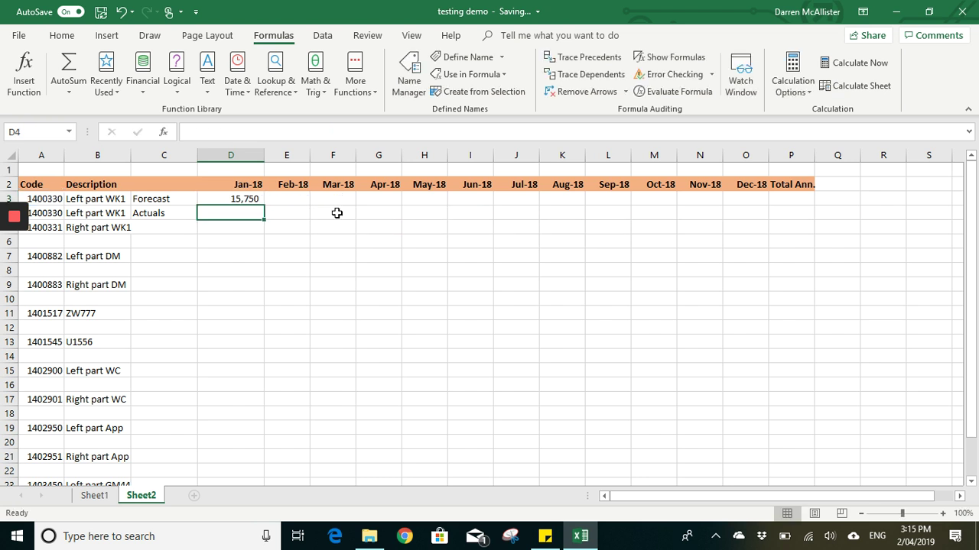
Compare the D3 lookup on Sheet2 with the part code in A3 and the Jan-18 Forecast value in C3 on Sheet1
{"action": "left_click", "coordinate": [240, 196]}
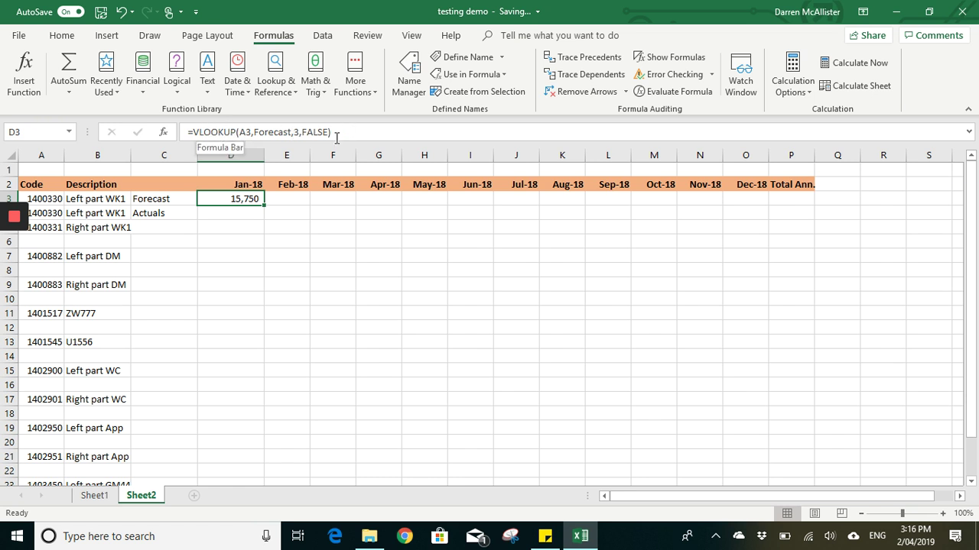
{"action": "left_click", "coordinate": [94, 496]}
{"action": "left_click", "coordinate": [42, 197]}
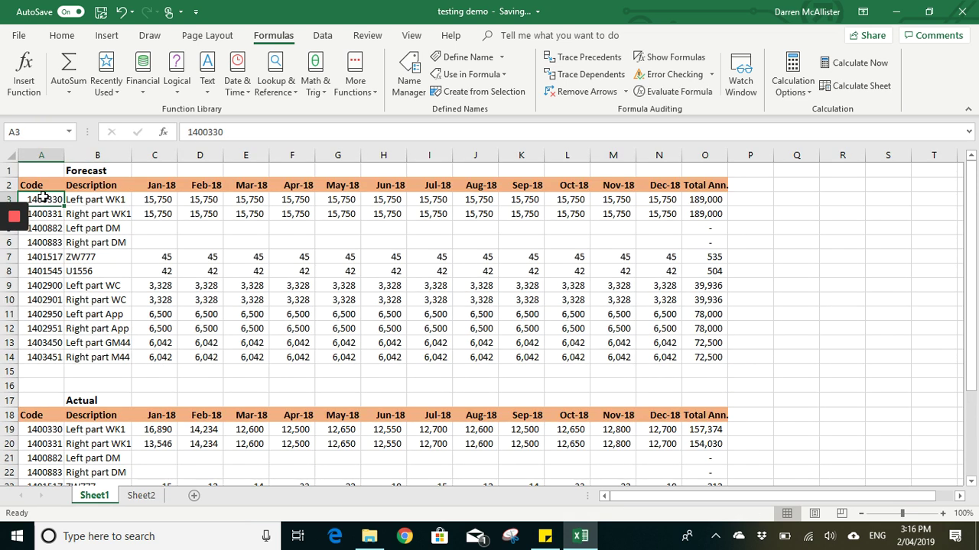
{"action": "left_click", "coordinate": [157, 199]}
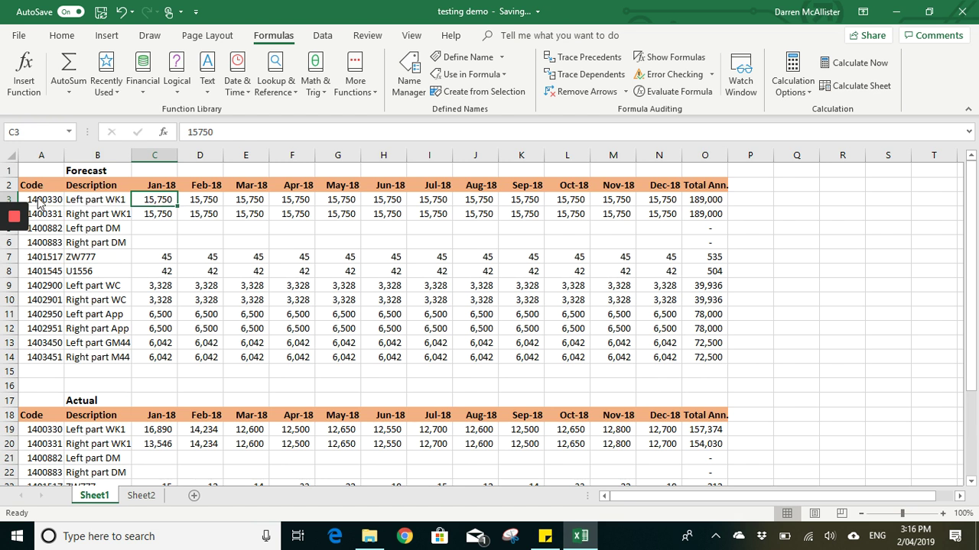
{"action": "left_click", "coordinate": [142, 496]}
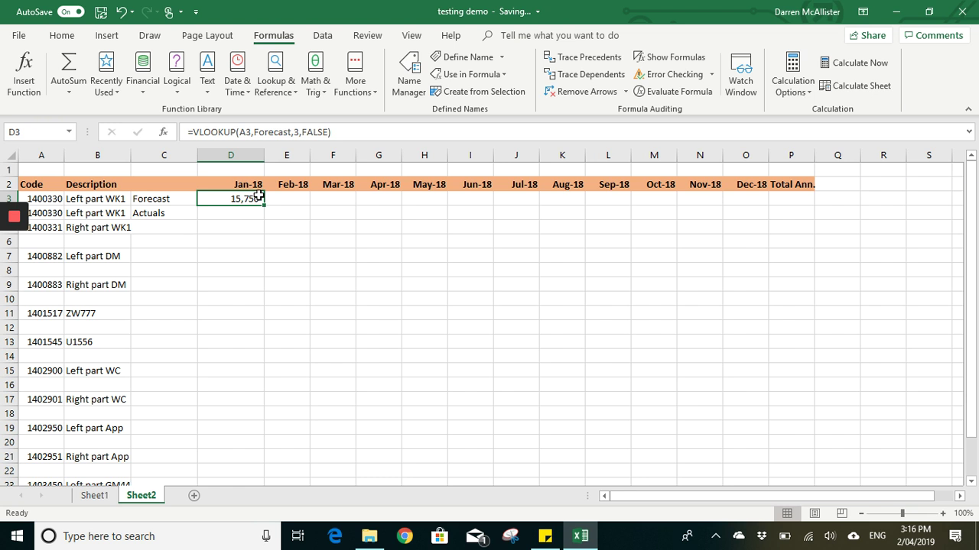
Try filling the D3 VLOOKUP formula into Feb-18 cell E3 and compare the formulas in both cells
{"action": "left_click_drag", "start_coordinate": [265, 205], "coordinate": [302, 202]}
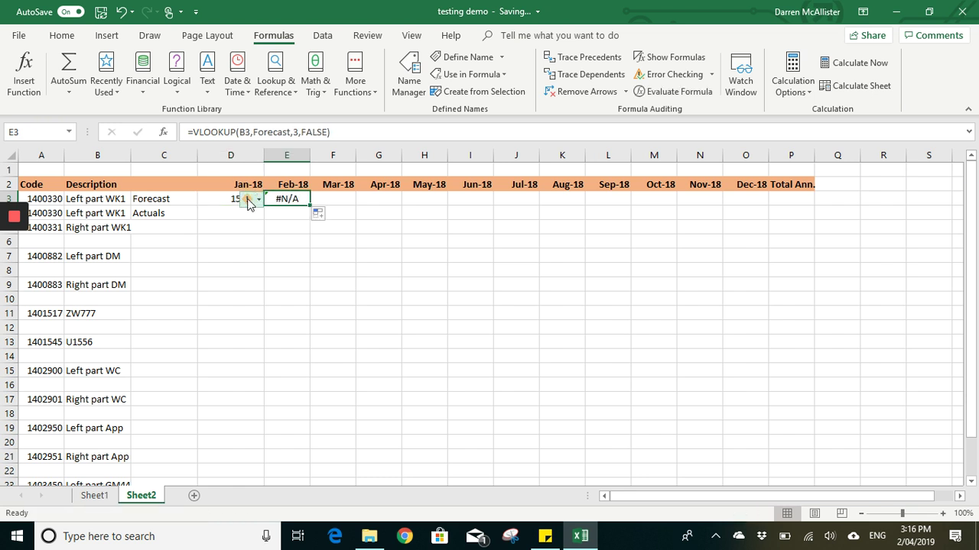
{"action": "left_click", "coordinate": [225, 199]}
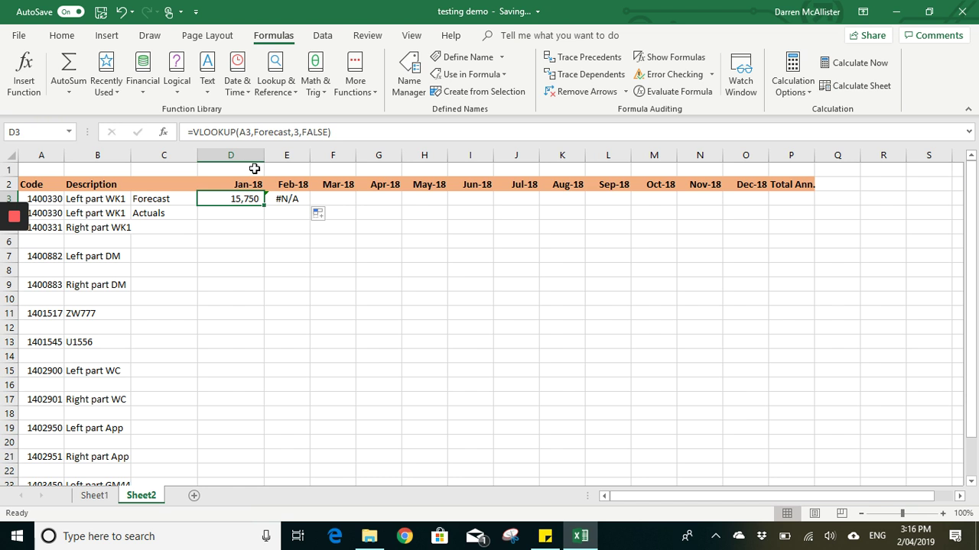
{"action": "left_click", "coordinate": [287, 198]}
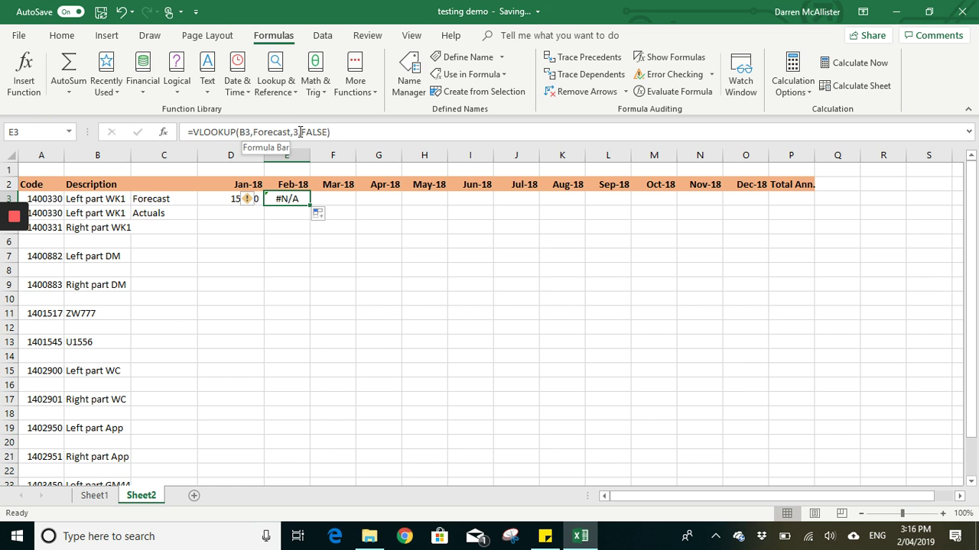
Edit the Feb-18 VLOOKUP formula in E3 to use A3 as the lookup value and 4 as the column index
{"action": "left_click", "coordinate": [252, 132]}
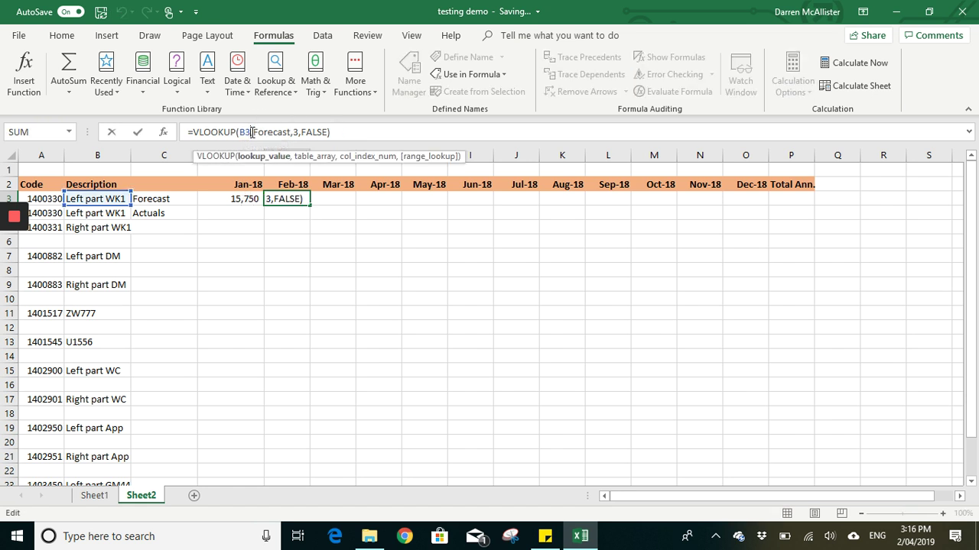
{"action": "key", "text": "BackSpace"}
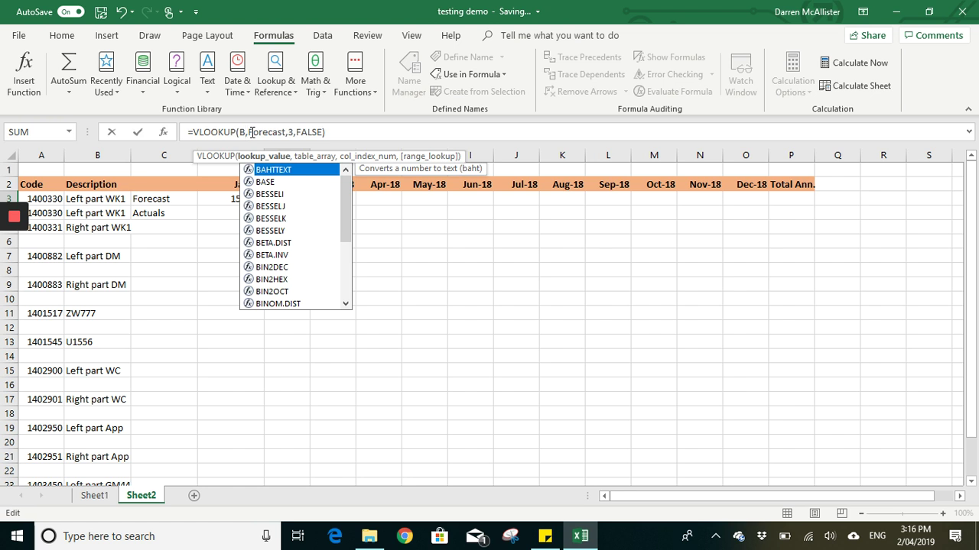
{"action": "key", "text": "BackSpace"}
{"action": "type", "text": "a3"}
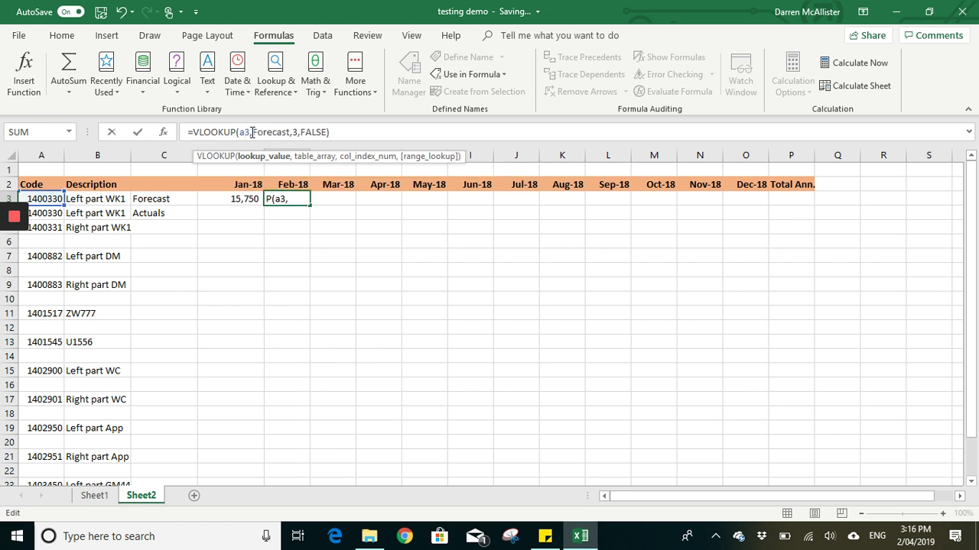
{"action": "double_click", "coordinate": [295, 132]}
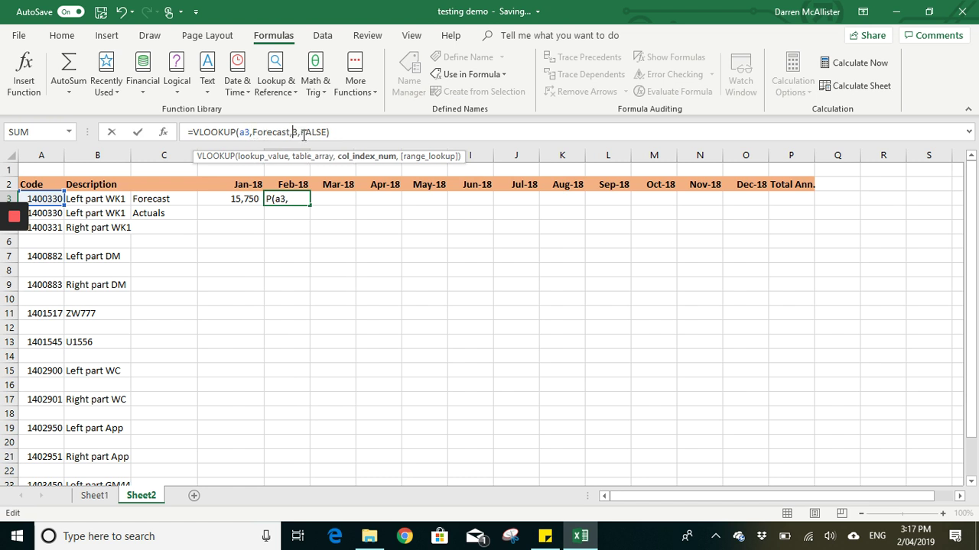
{"action": "type", "text": "4"}
{"action": "key", "text": "Return"}
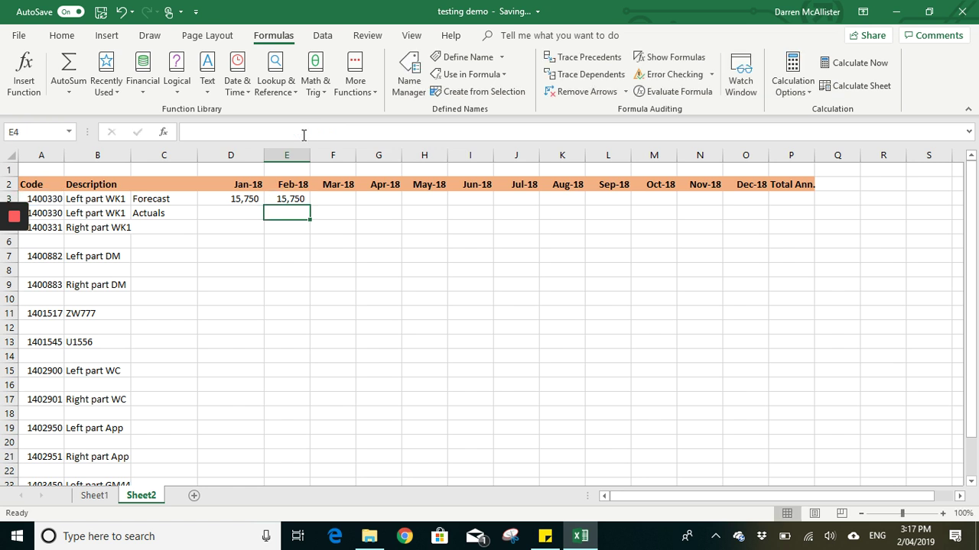
Examine the arguments of the Feb-18 VLOOKUP formula in E3 and leave it without editing
{"action": "left_click", "coordinate": [291, 197]}
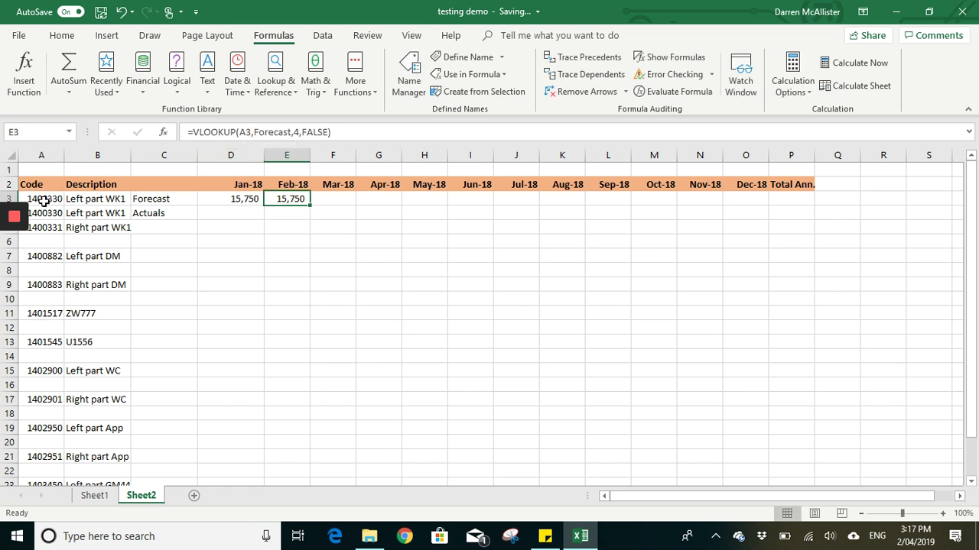
{"action": "double_click", "coordinate": [287, 198]}
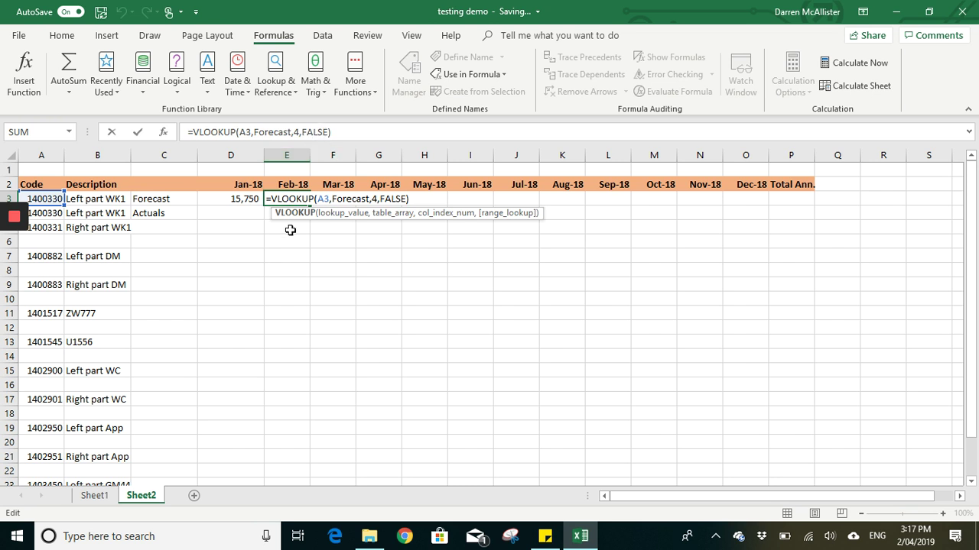
{"action": "key", "text": "Escape"}
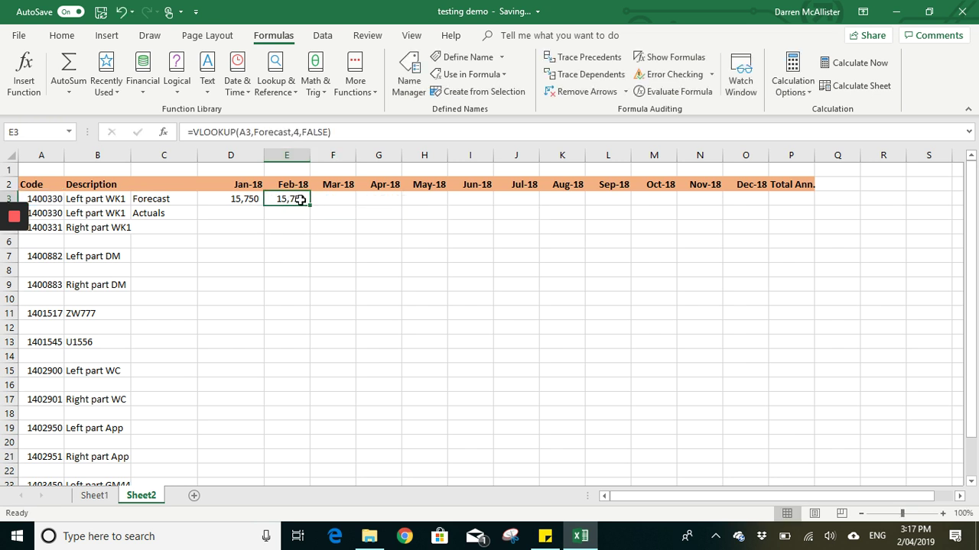
Set the Feb-18 Forecast value for Left part WK1 in D3 on Sheet1 to 25000
{"action": "left_click", "coordinate": [100, 500]}
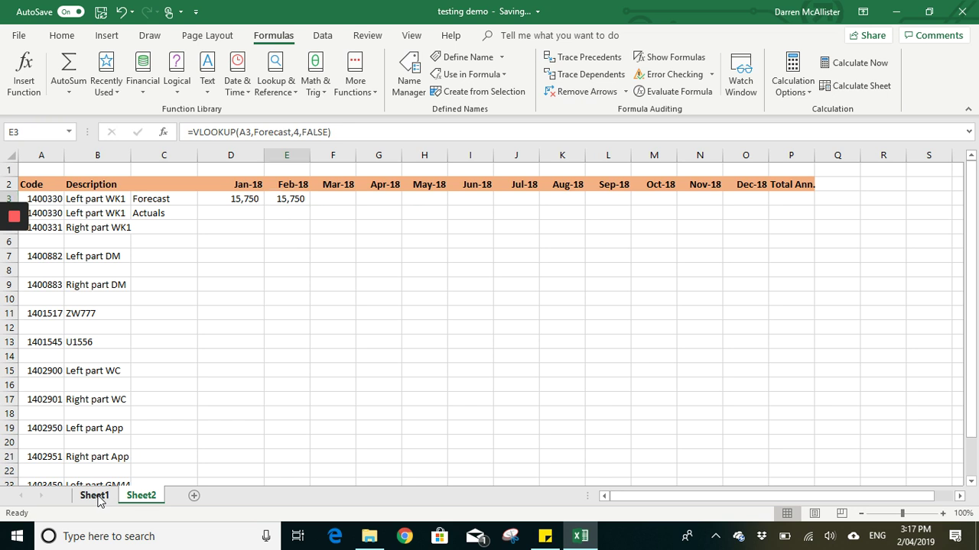
{"action": "left_click", "coordinate": [204, 201]}
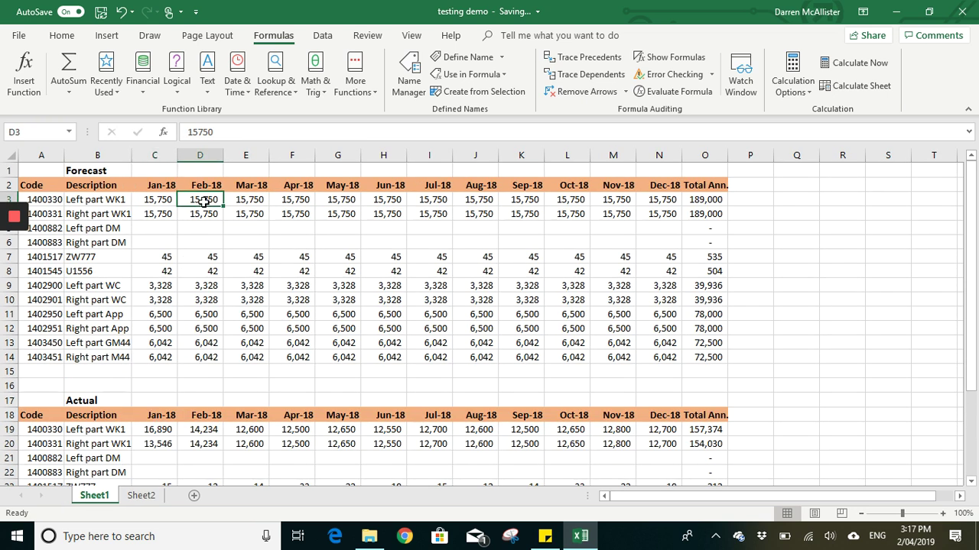
{"action": "type", "text": "25000"}
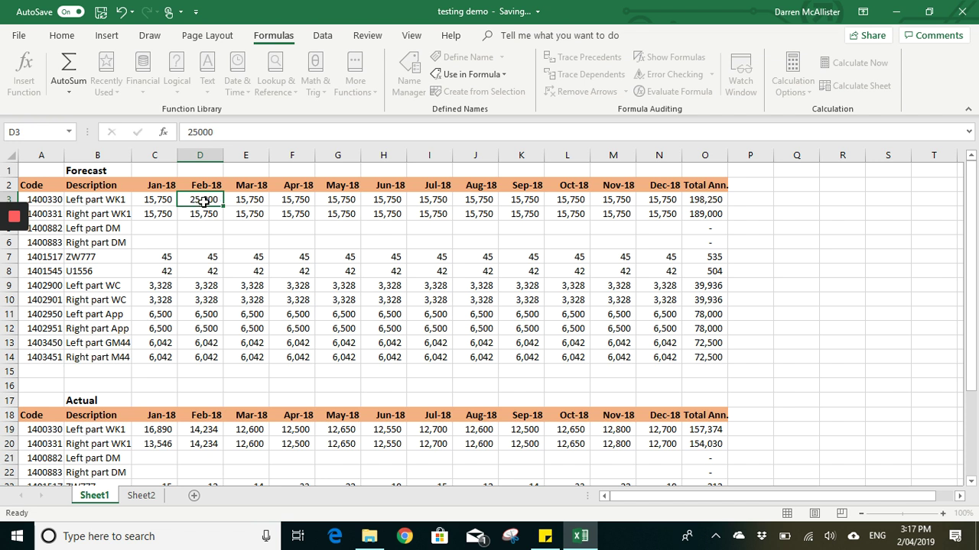
{"action": "key", "text": "Return"}
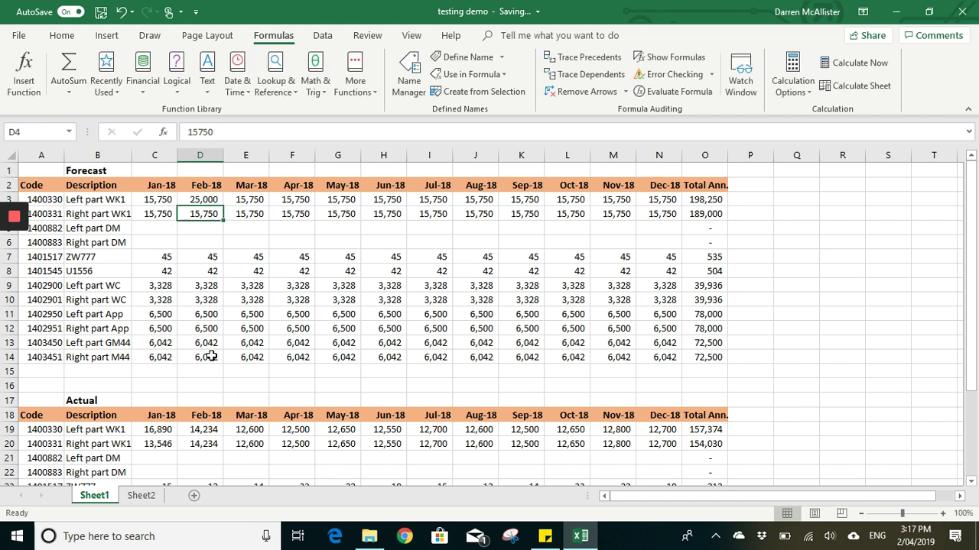
Fill the Jan-18 Forecast VLOOKUP formula from D3 on Sheet2 across the row to Dec-18 in O3
{"action": "left_click", "coordinate": [141, 497]}
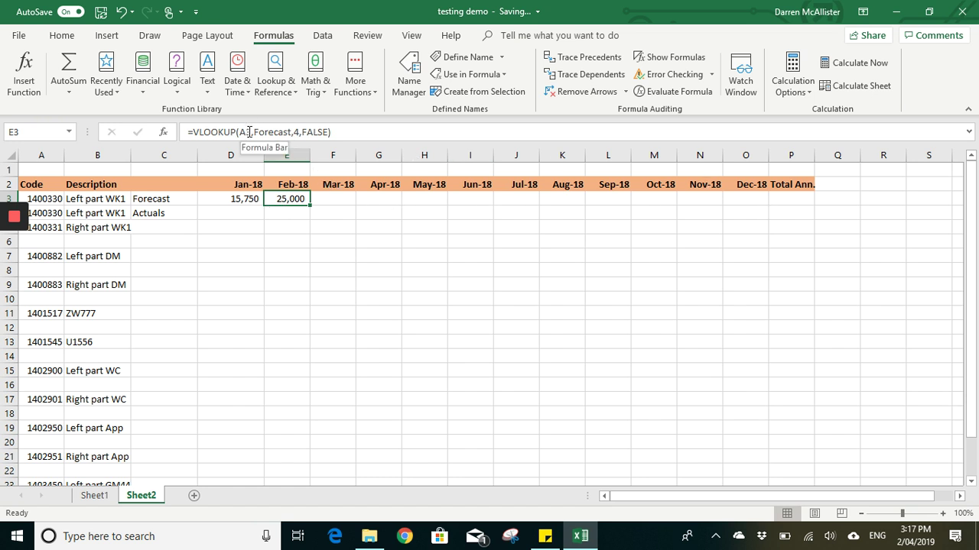
{"action": "left_click", "coordinate": [251, 199]}
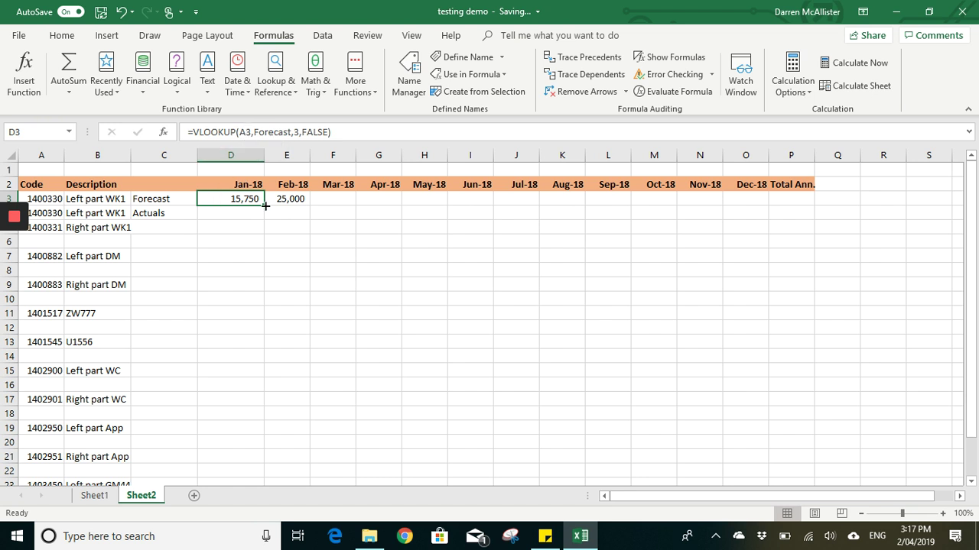
{"action": "left_click_drag", "start_coordinate": [264, 206], "coordinate": [769, 208]}
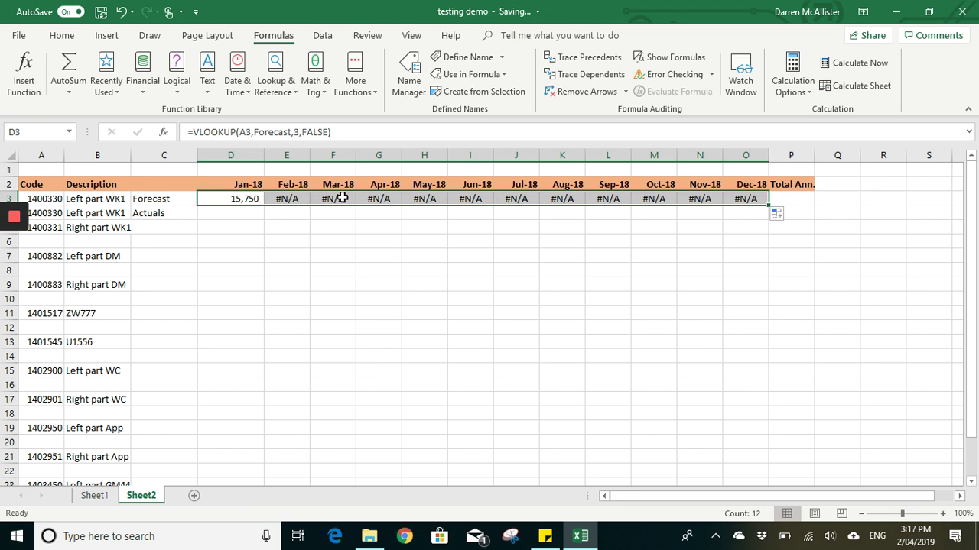
Open the Feb-18 VLOOKUP formula in E3 for editing and examine its lookup value and column index arguments
{"action": "left_click", "coordinate": [289, 199]}
{"action": "left_click", "coordinate": [247, 131]}
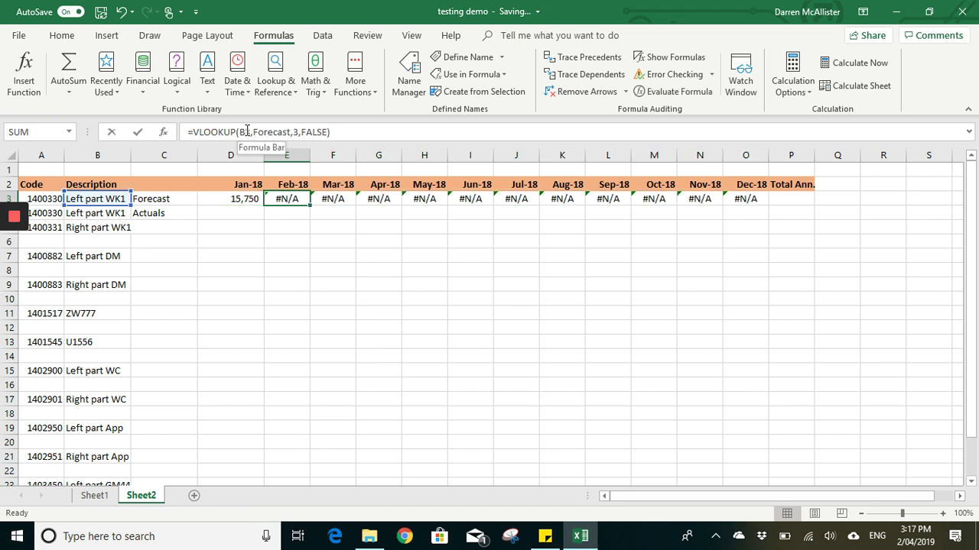
{"action": "left_click", "coordinate": [298, 131]}
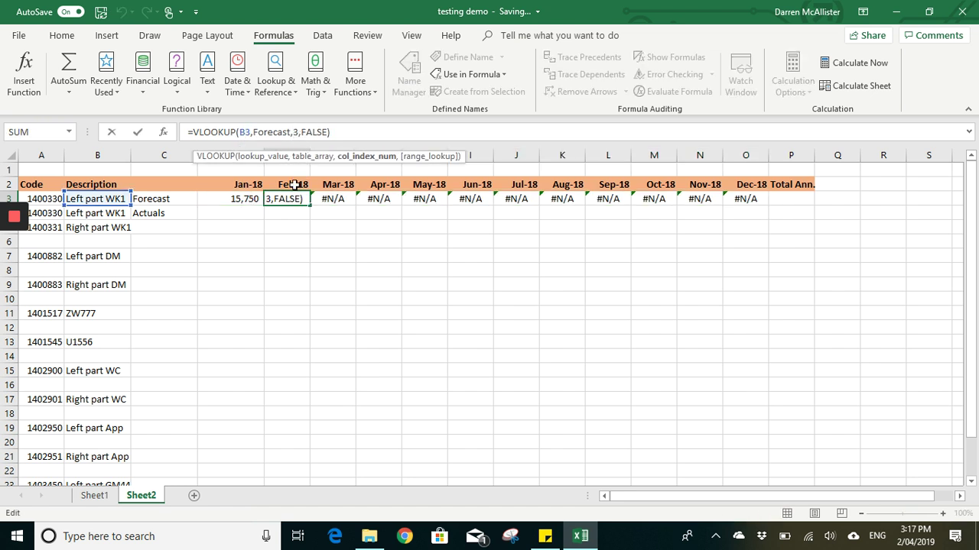